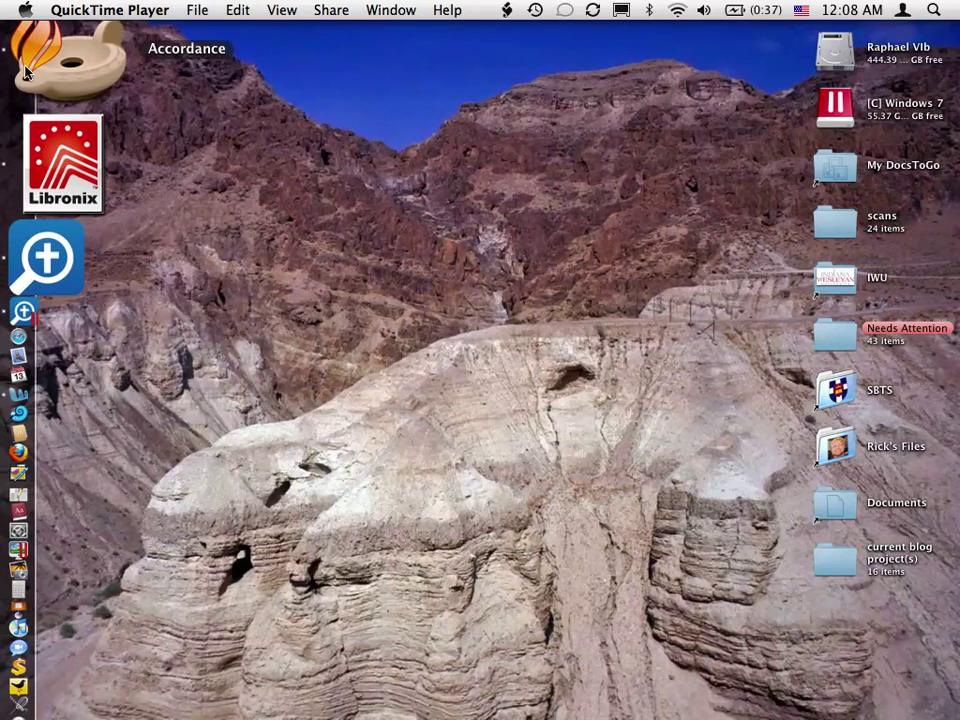
- Launch Accordance, bring Logos to the front, and open its application menu to quit
click(93, 73)
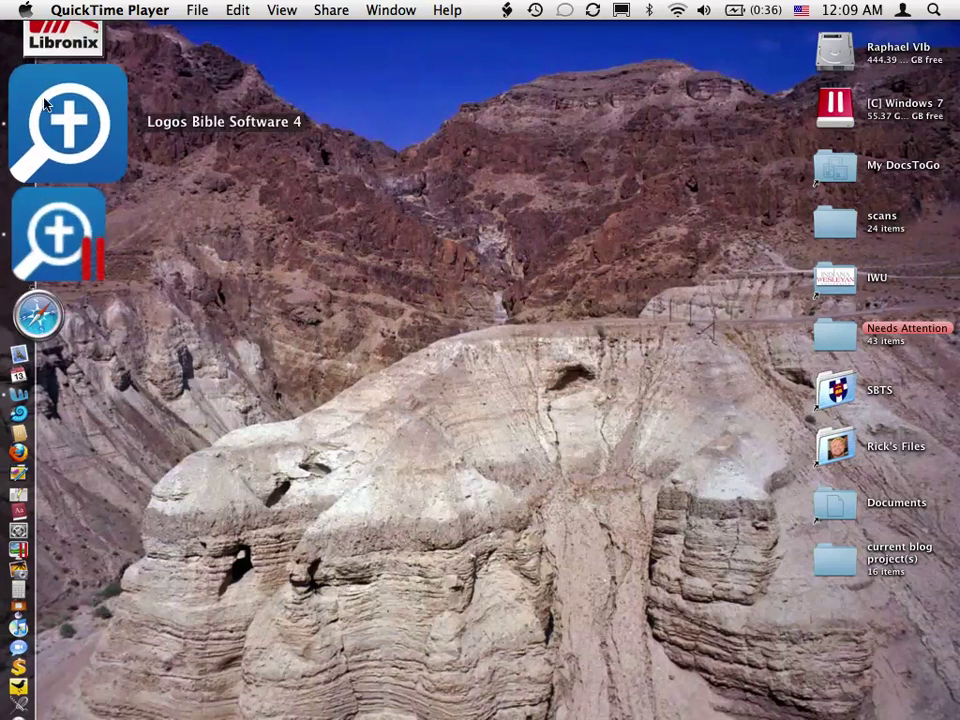
click(70, 108)
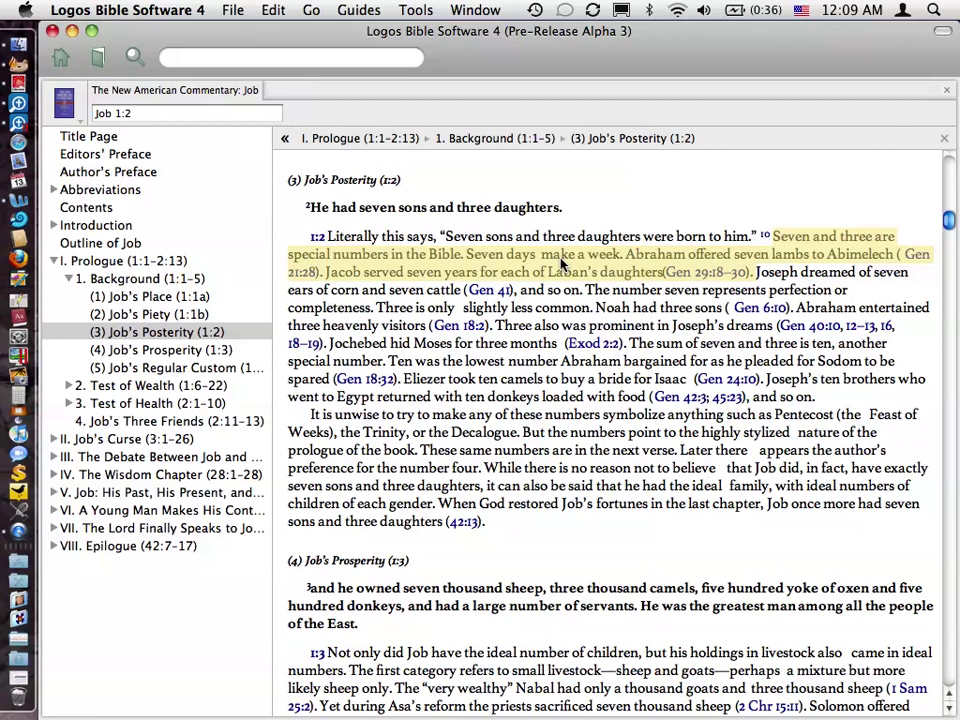
click(281, 9)
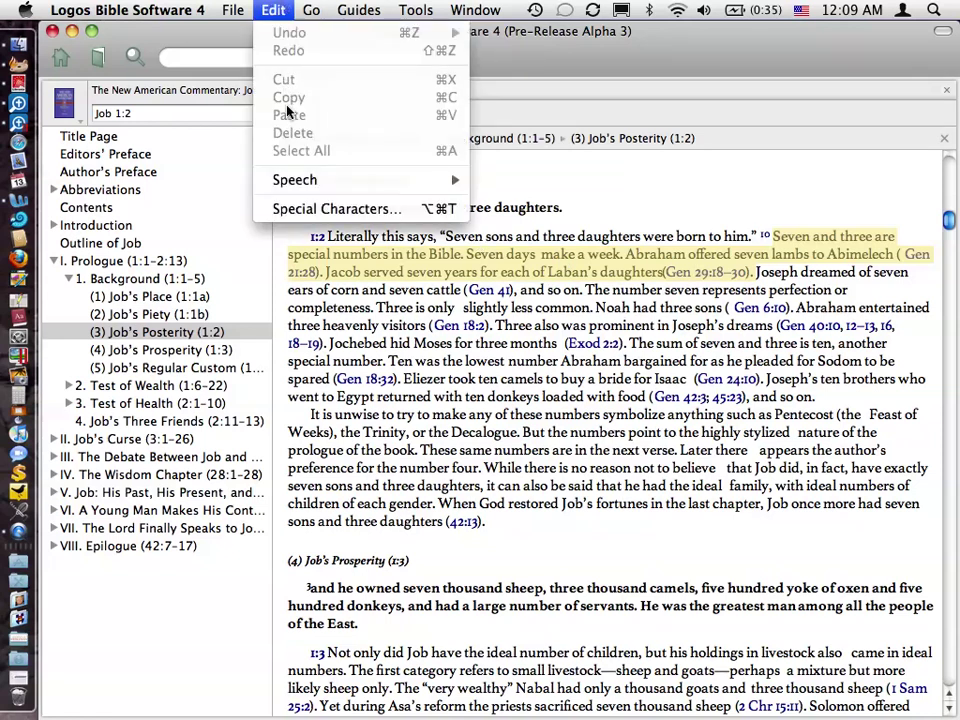
click(572, 343)
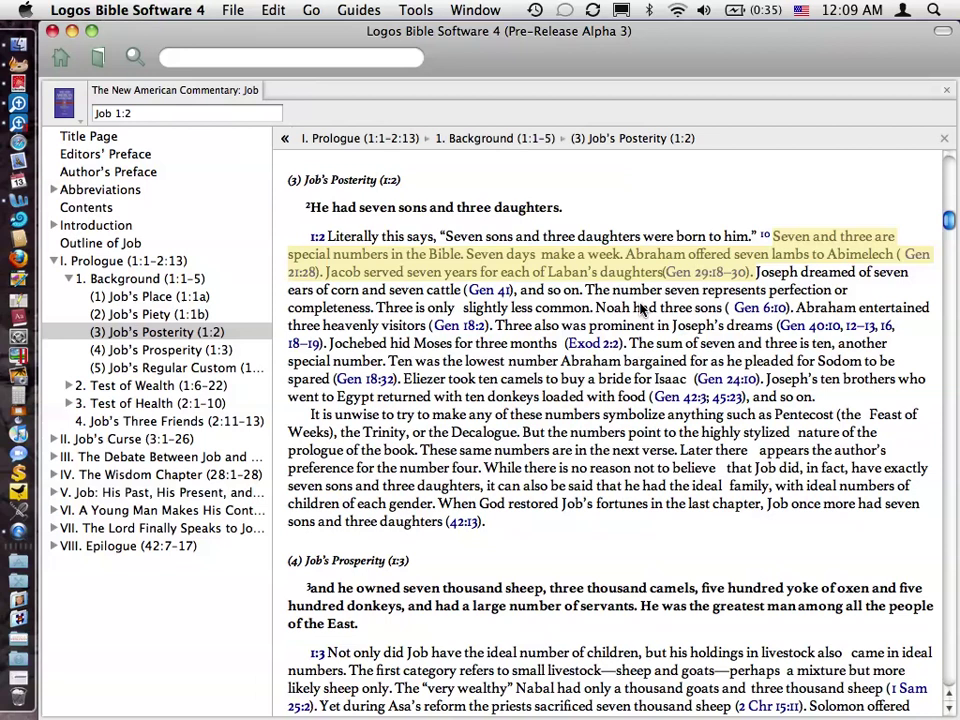
click(56, 9)
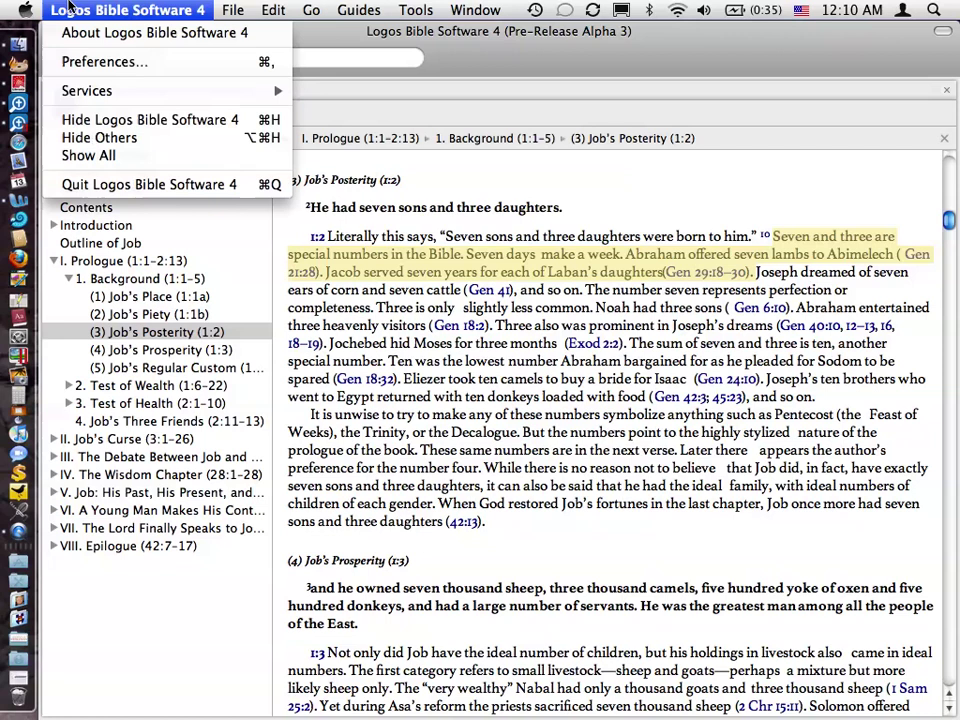
- Quit Logos and view the About Libronix DLS version information
click(78, 187)
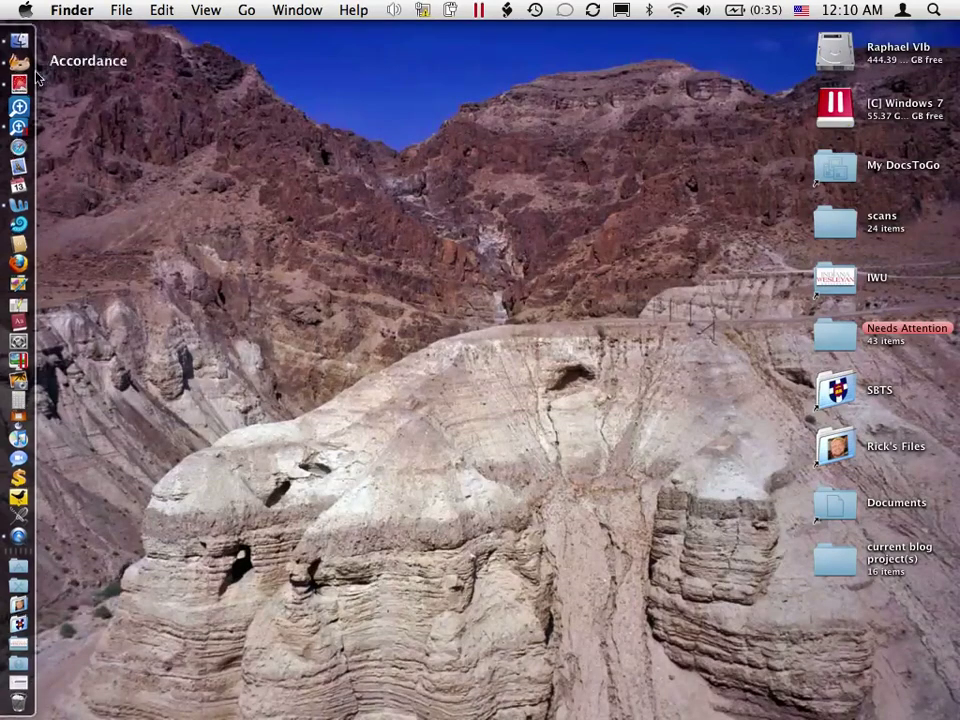
click(35, 93)
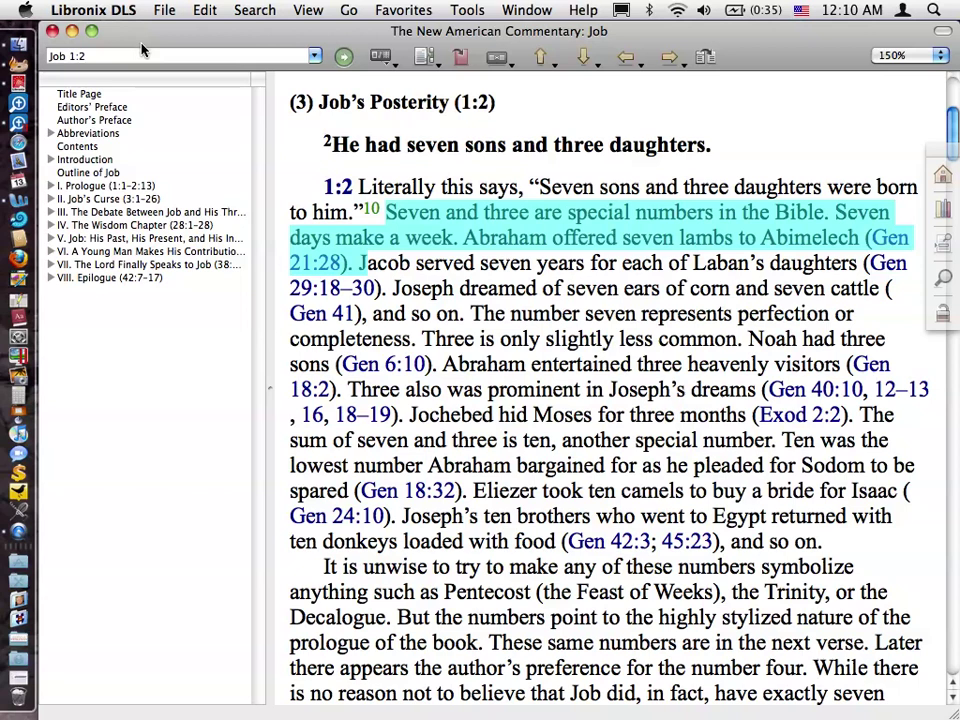
click(115, 8)
click(111, 32)
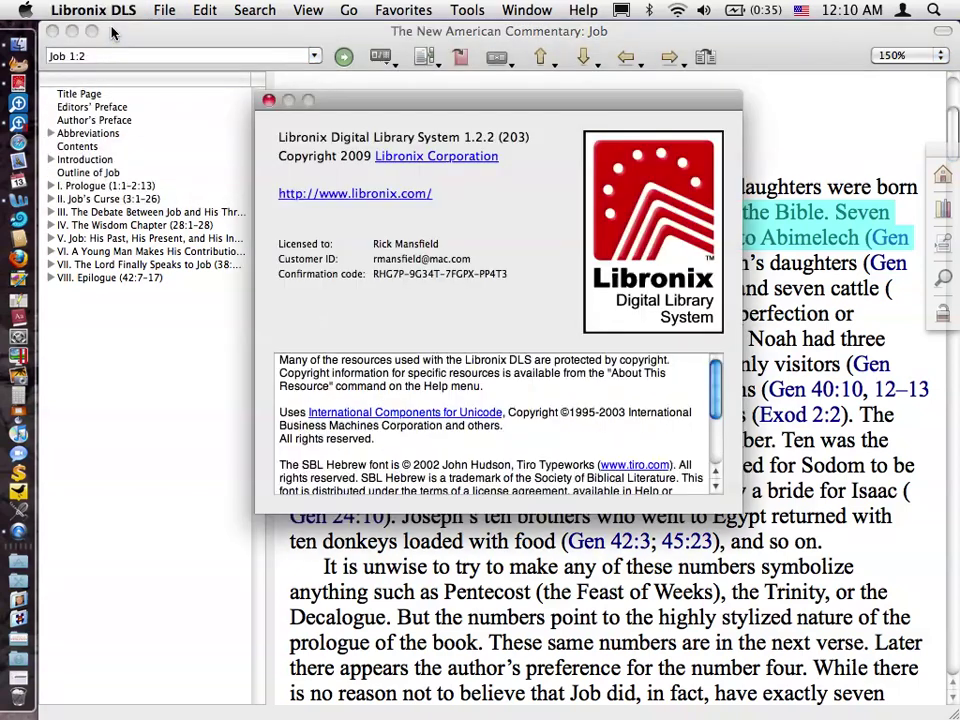
click(268, 100)
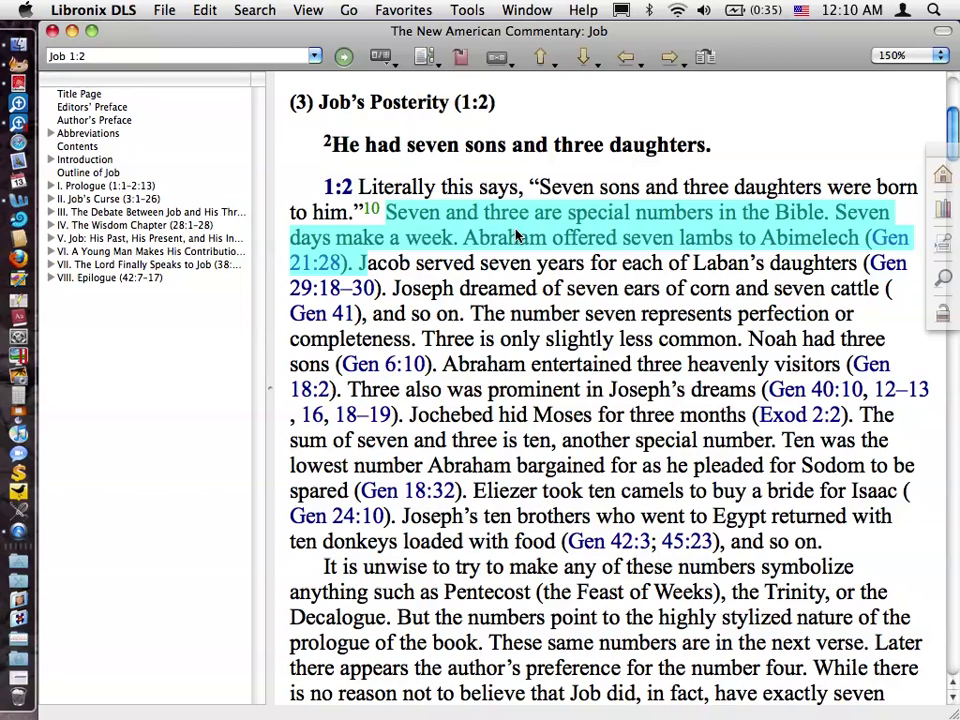
- Copy the highlighted seven-and-three Job 1:2 passage from Libronix
right_click(516, 236)
click(420, 289)
click(44, 207)
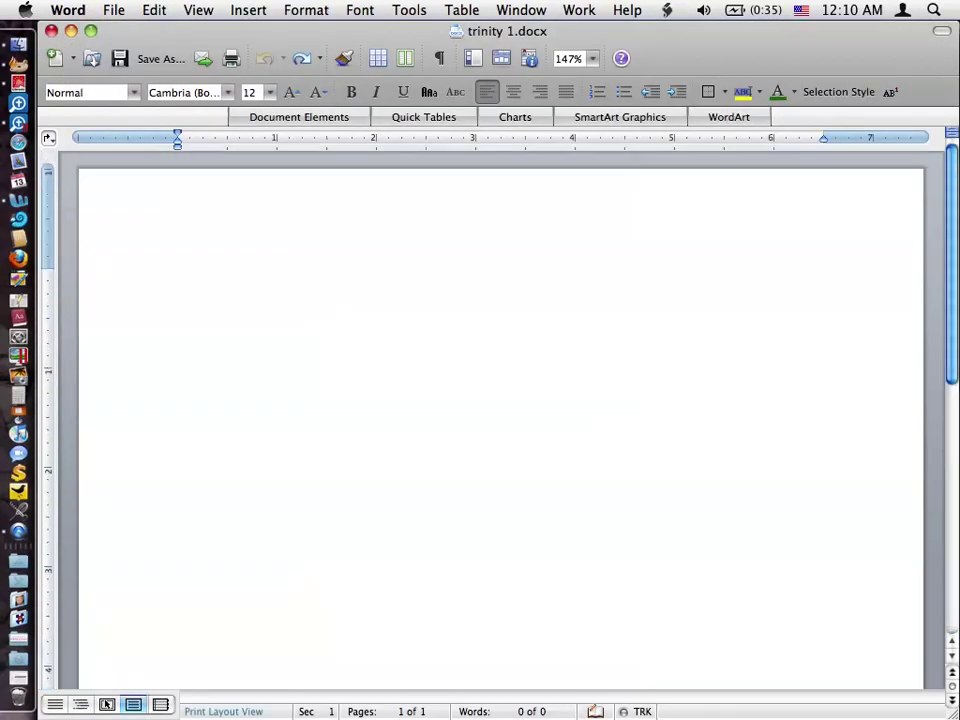
- Paste the passage into trinity 1.docx and inspect its commentary footnote
key(super+v)
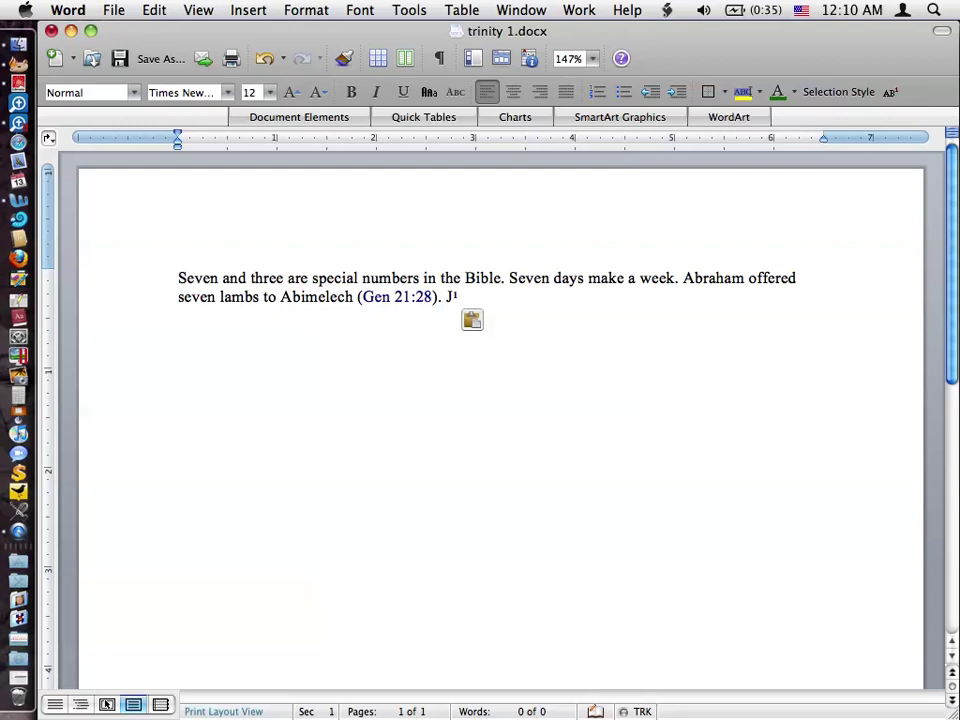
scroll(350, 200, down, 10)
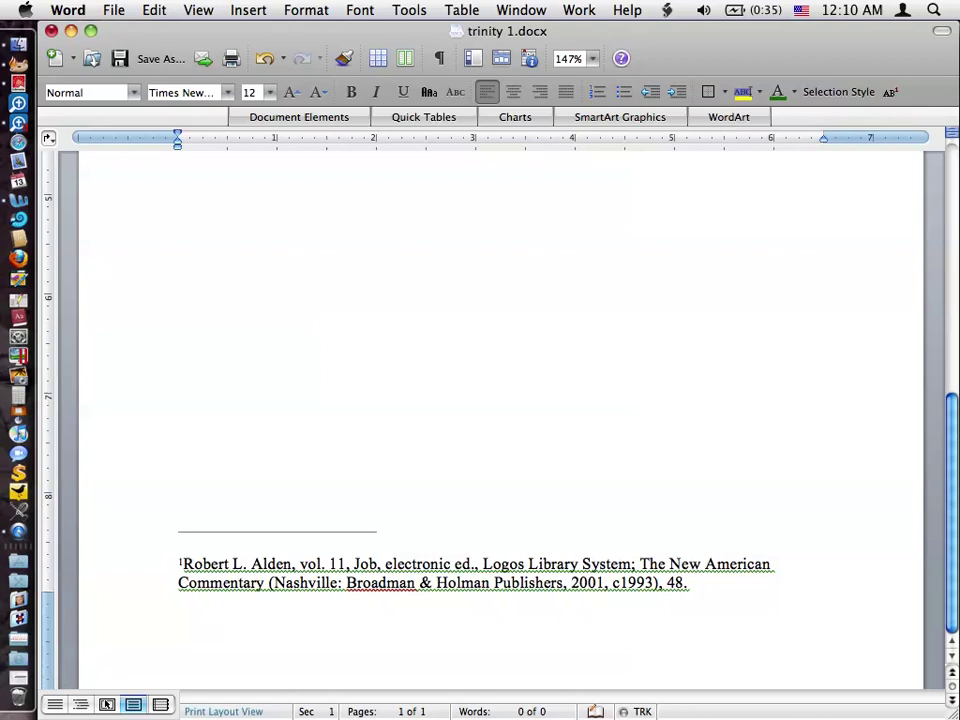
double_click(365, 564)
scroll(300, 180, up, 15)
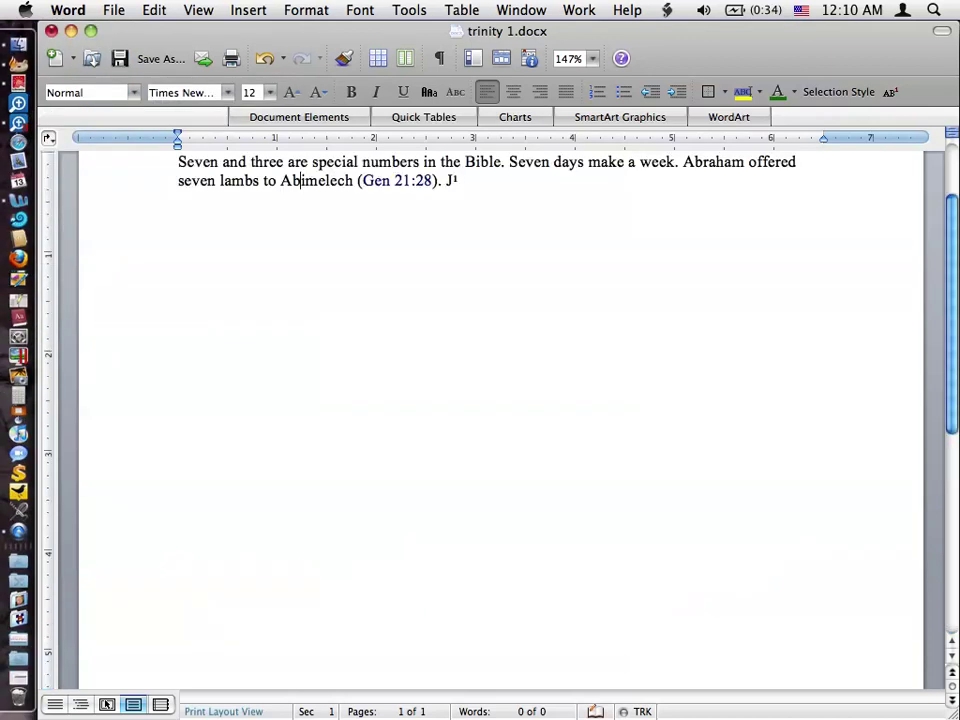
- Undo the paste and switch to the blank Job 1.docx
key(super+z)
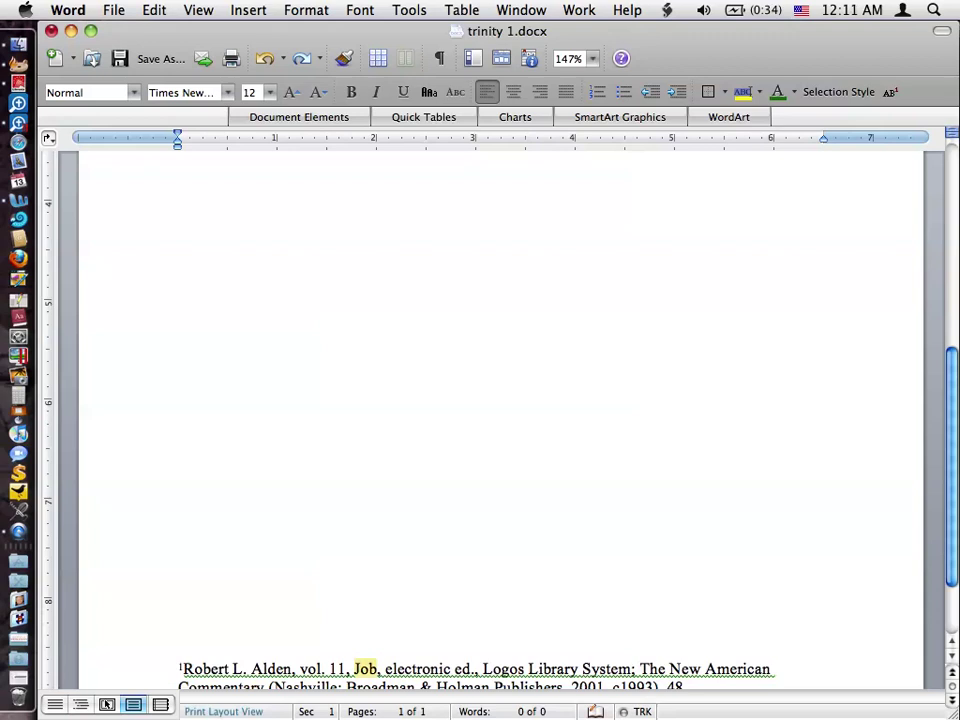
key(super+z)
key(super+z)
click(508, 8)
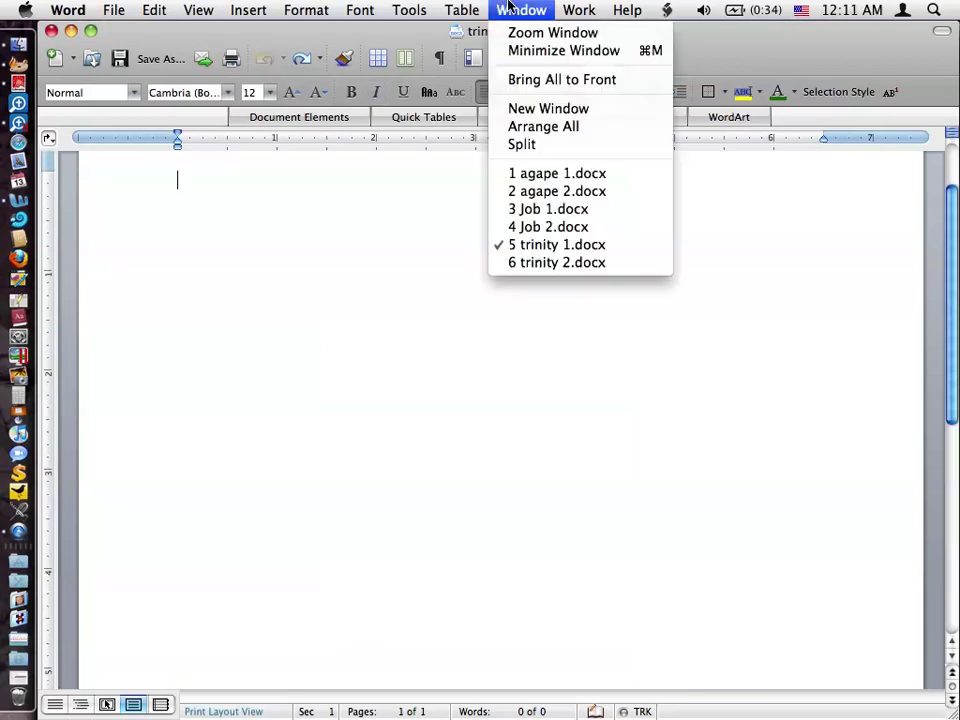
click(550, 211)
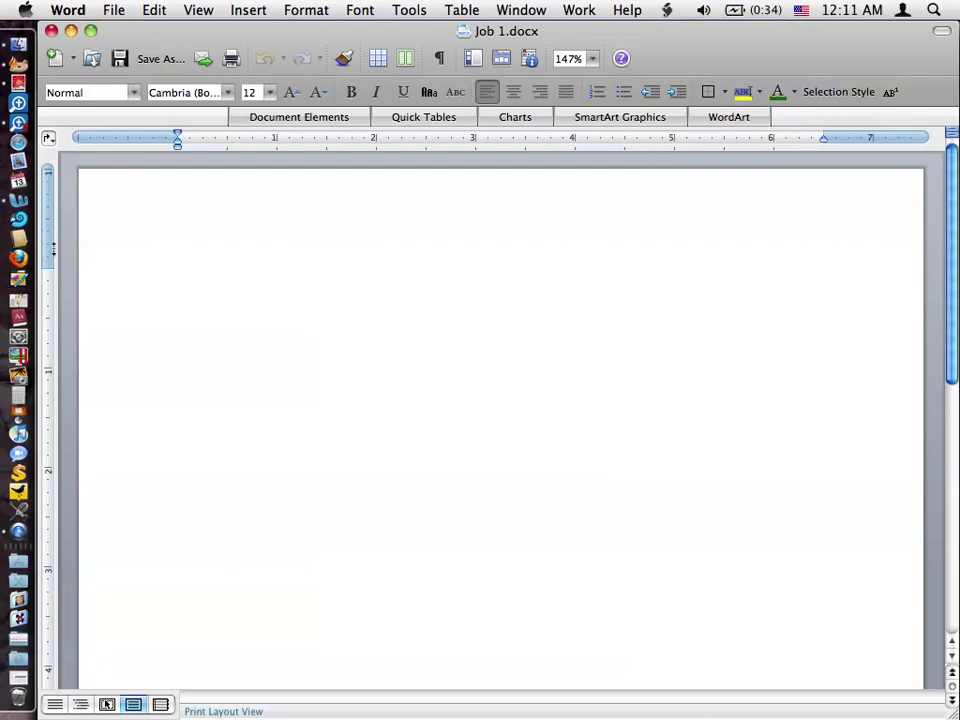
- Quit Libronix DLS and restore the Logos window to full screen
click(42, 126)
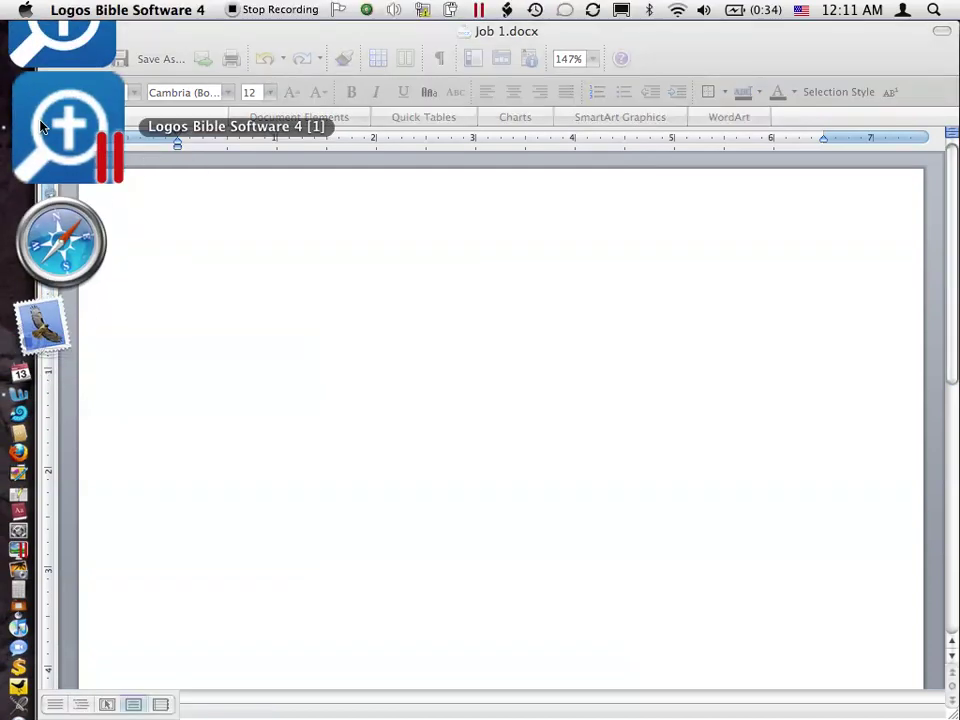
right_click(62, 78)
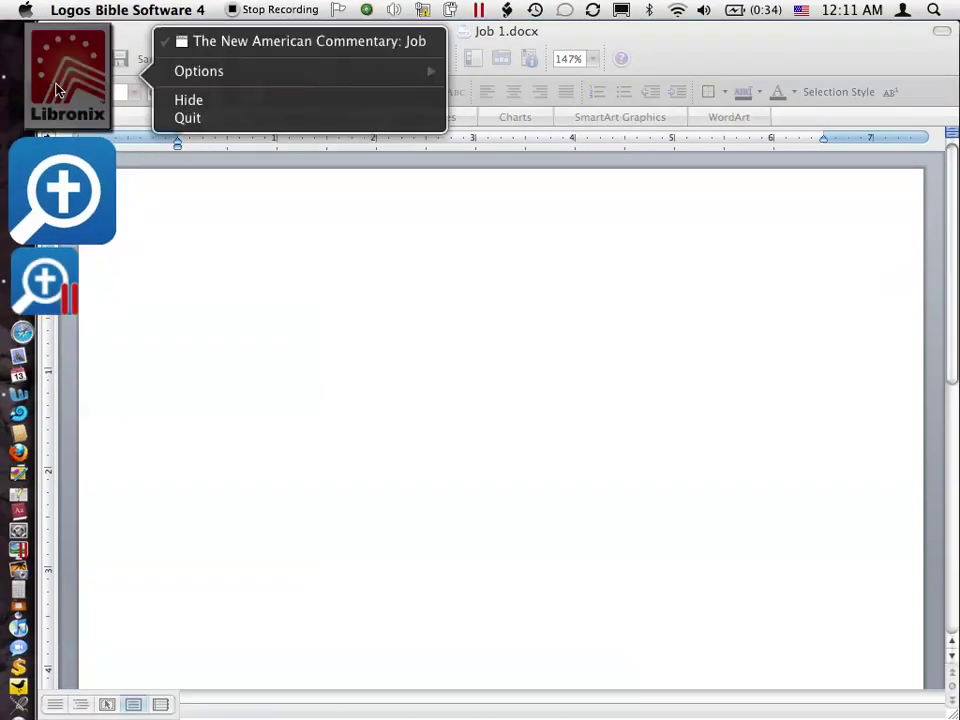
click(185, 118)
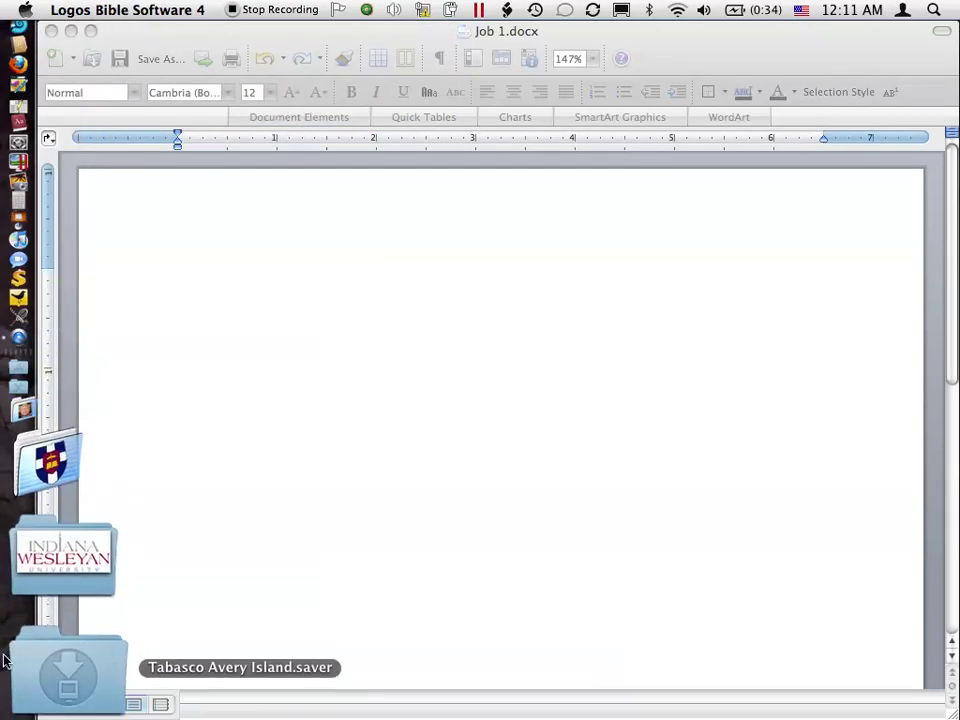
click(18, 688)
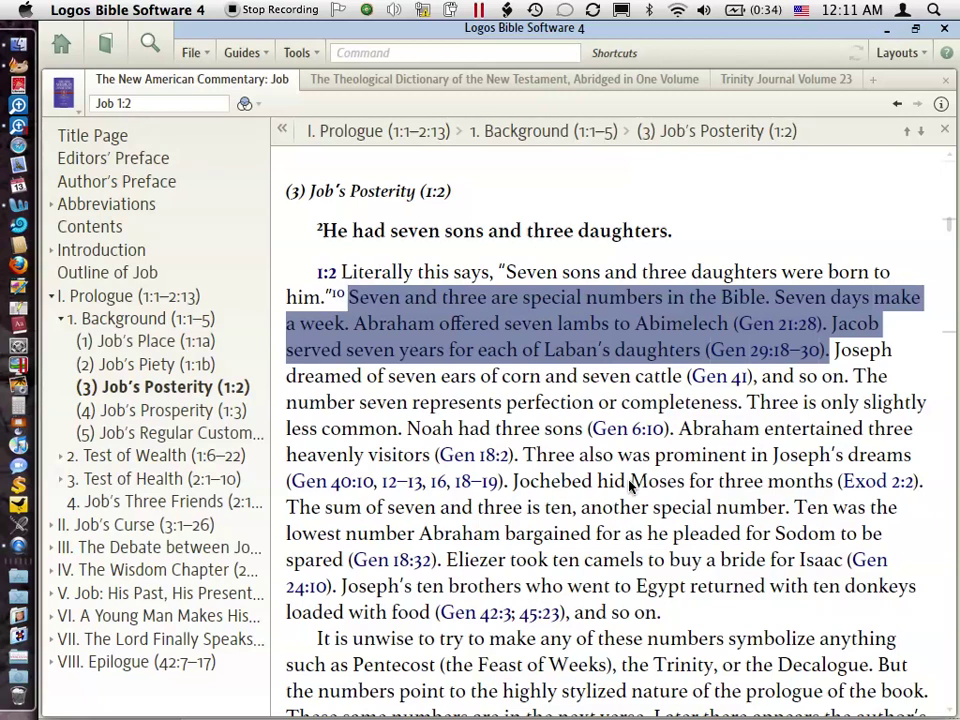
click(915, 29)
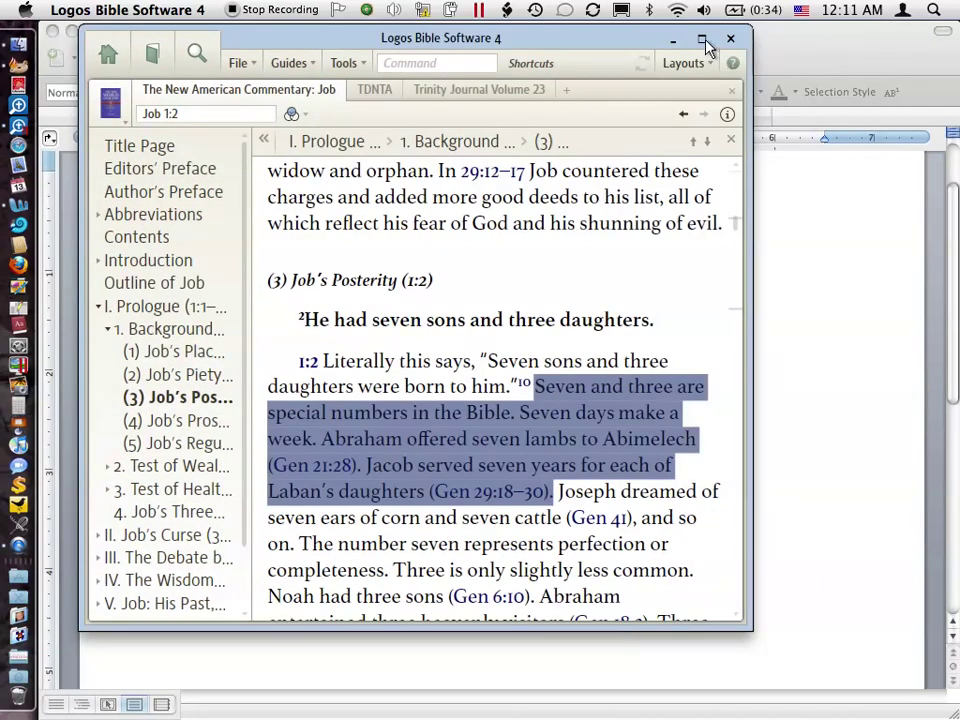
click(704, 41)
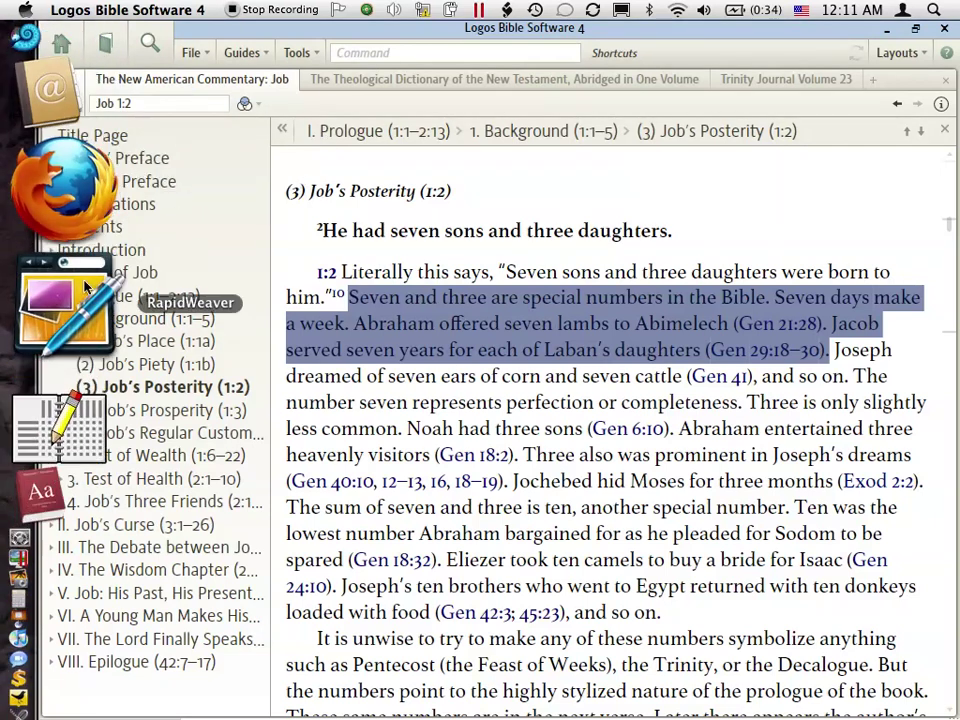
- Copy the highlighted Job 1:2 passage with its citation from the Logos Job commentary
click(36, 55)
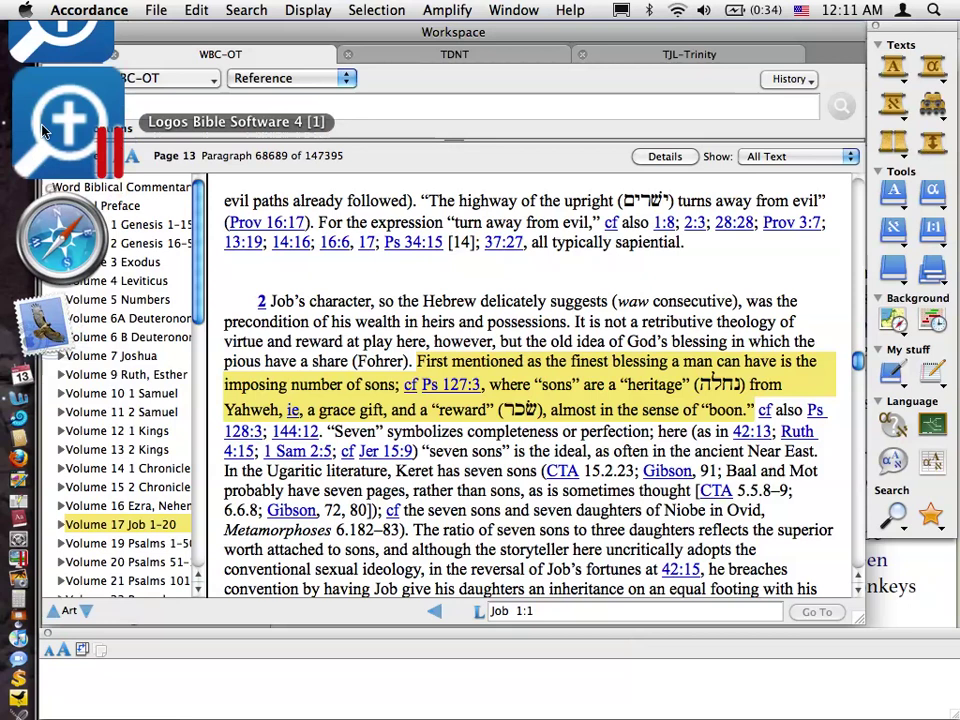
click(42, 126)
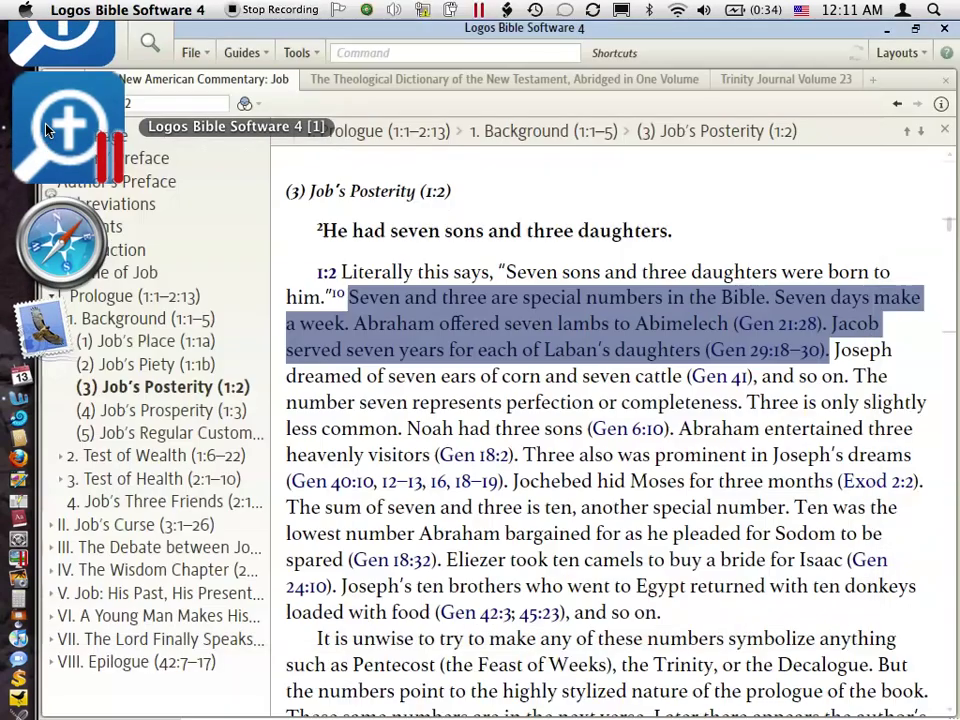
right_click(490, 328)
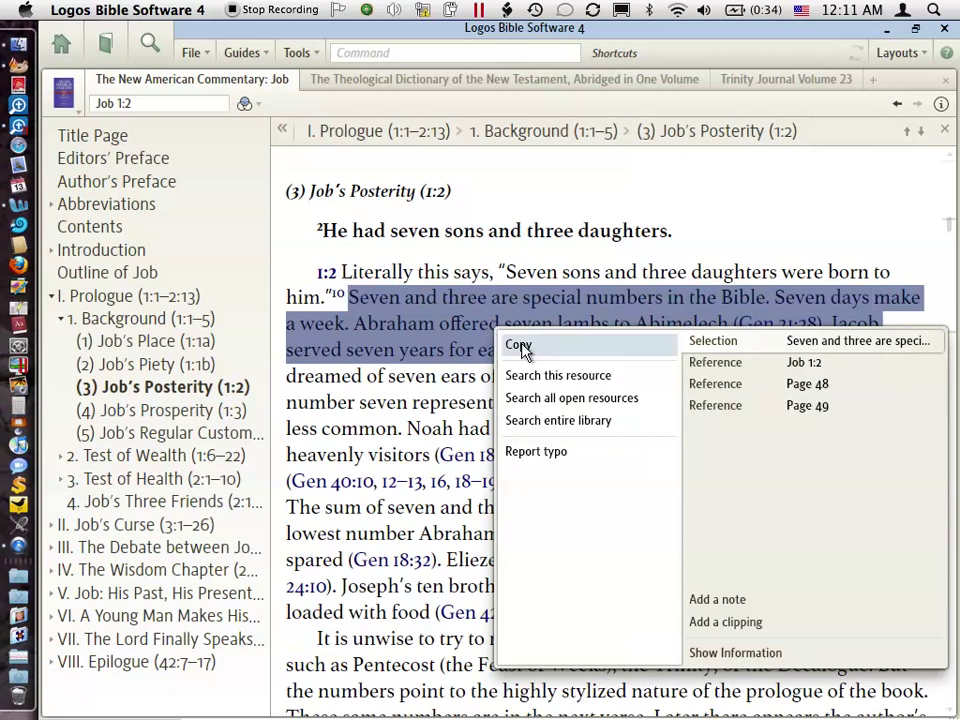
click(521, 346)
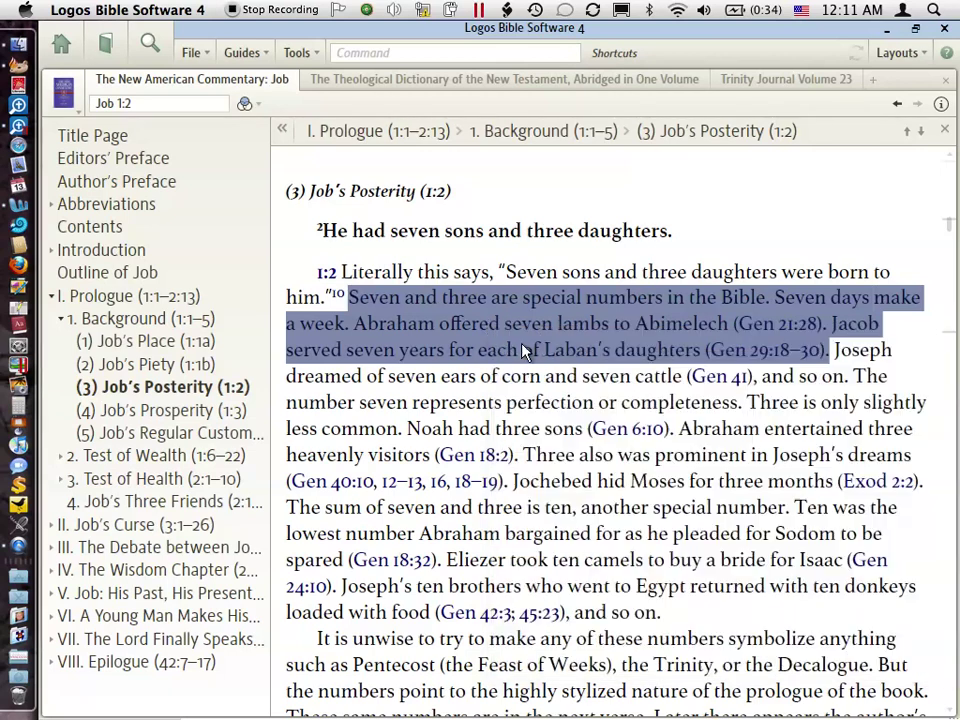
key(super+Tab)
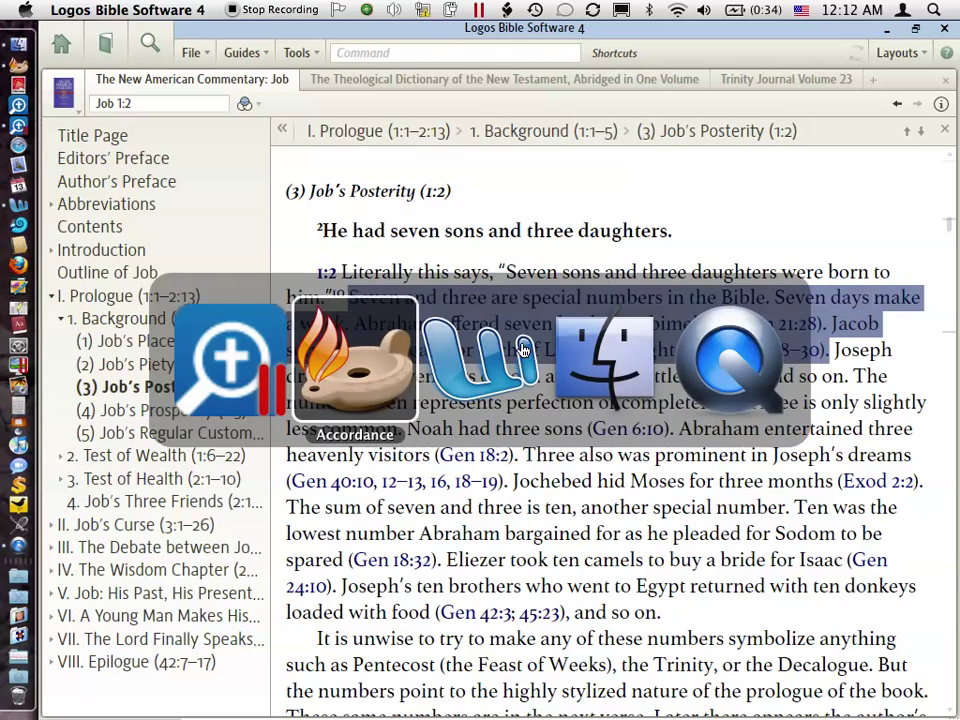
- Paste the seven-and-three passage into Job 1.docx, check its Alden footnote, and add an empty paragraph
key(super+Tab)
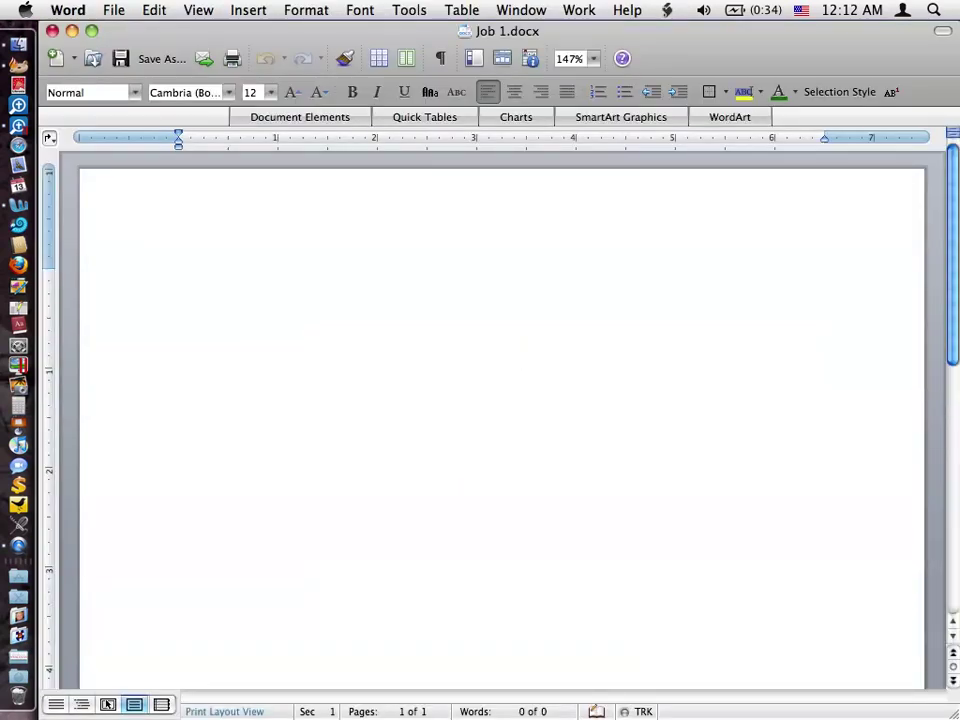
key(super+v)
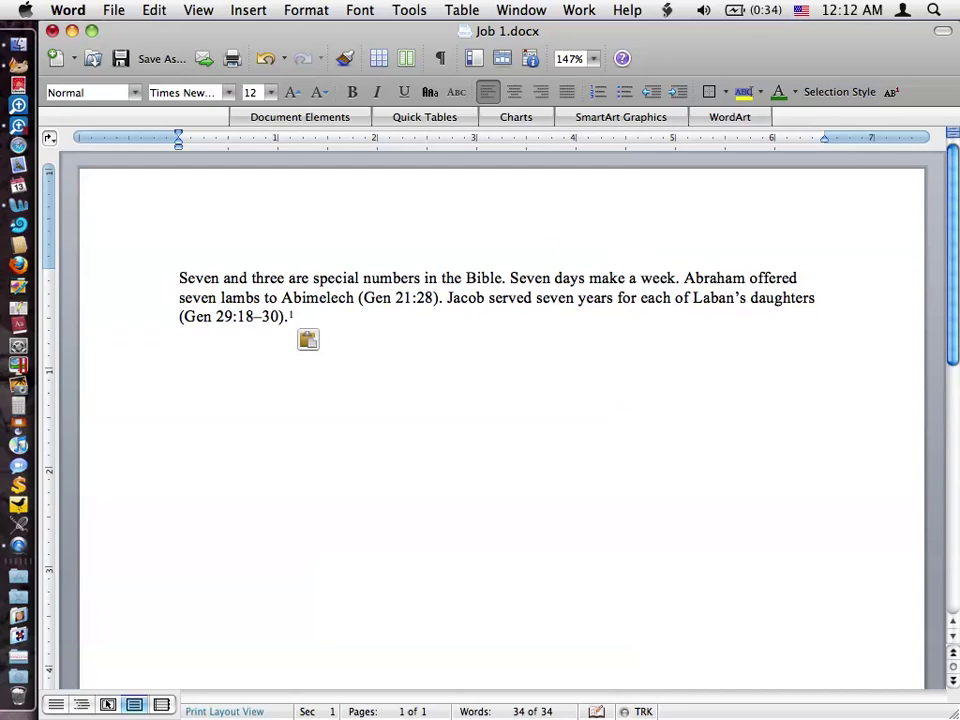
mouse_move(292, 316)
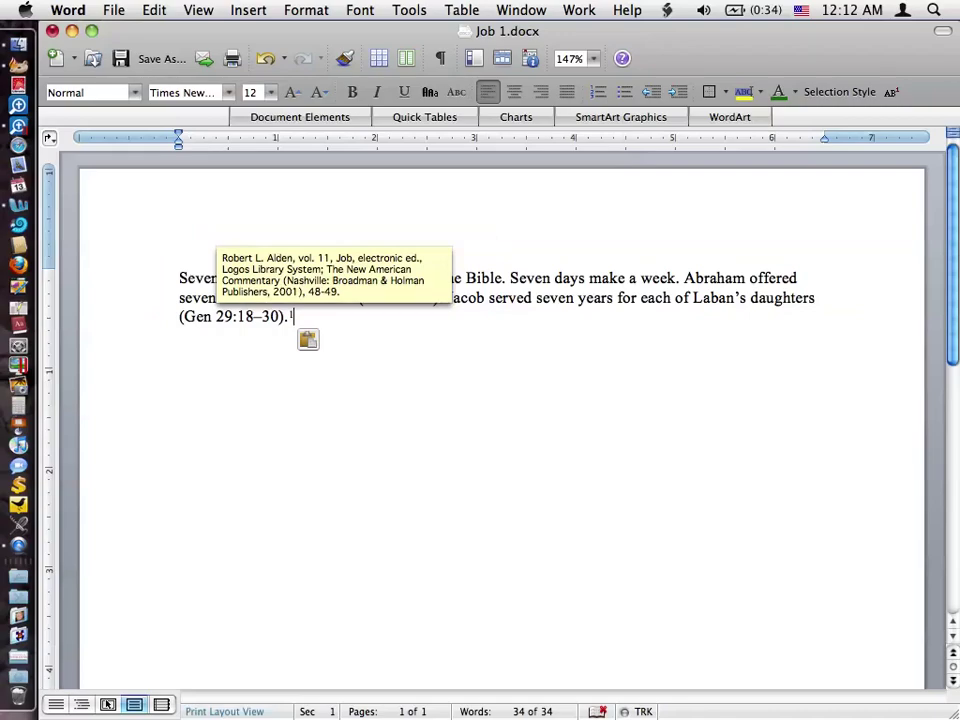
double_click(292, 316)
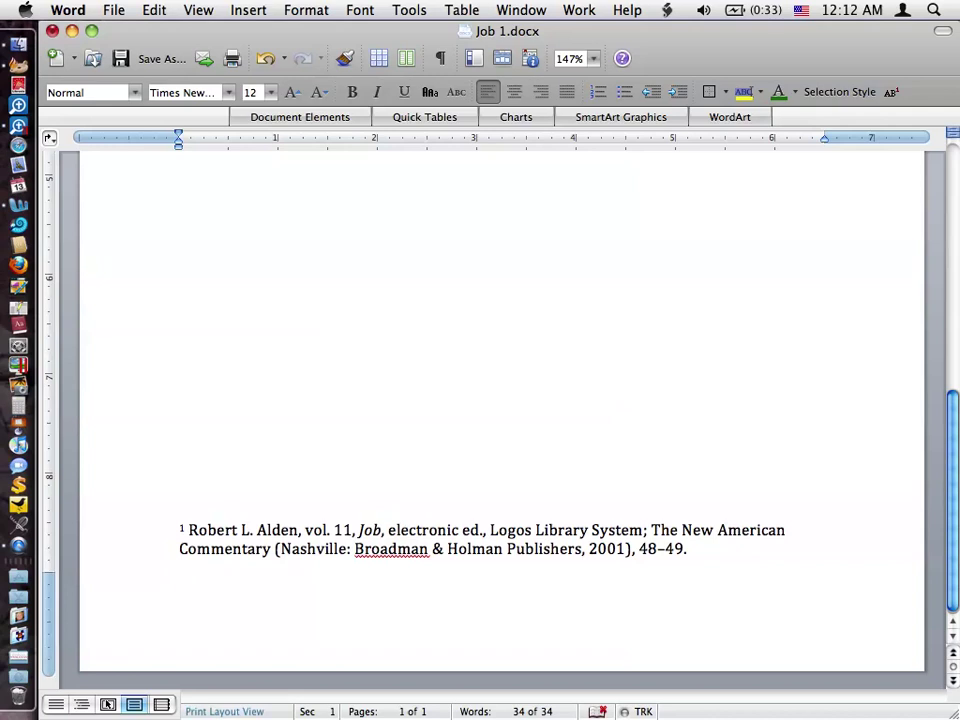
key(shift+F5)
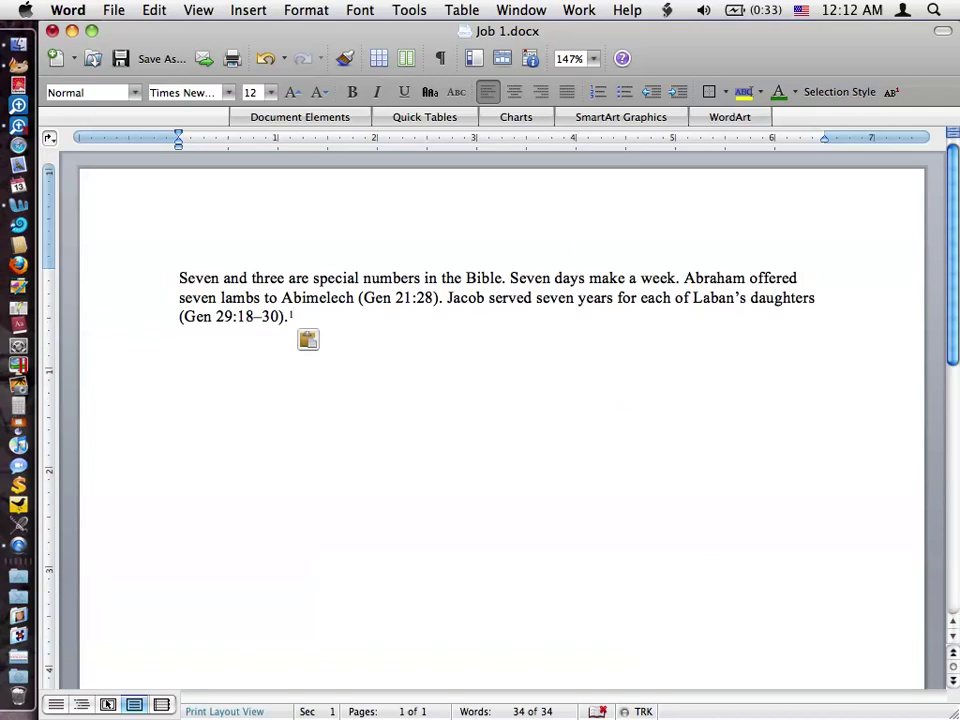
key(shift+F5)
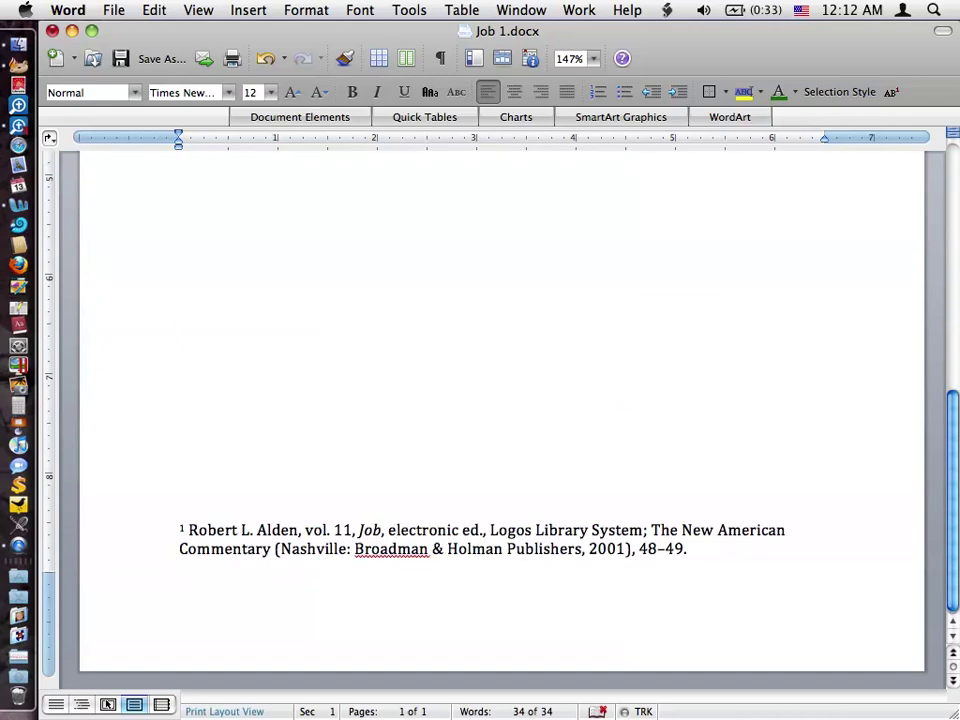
key(shift+F5)
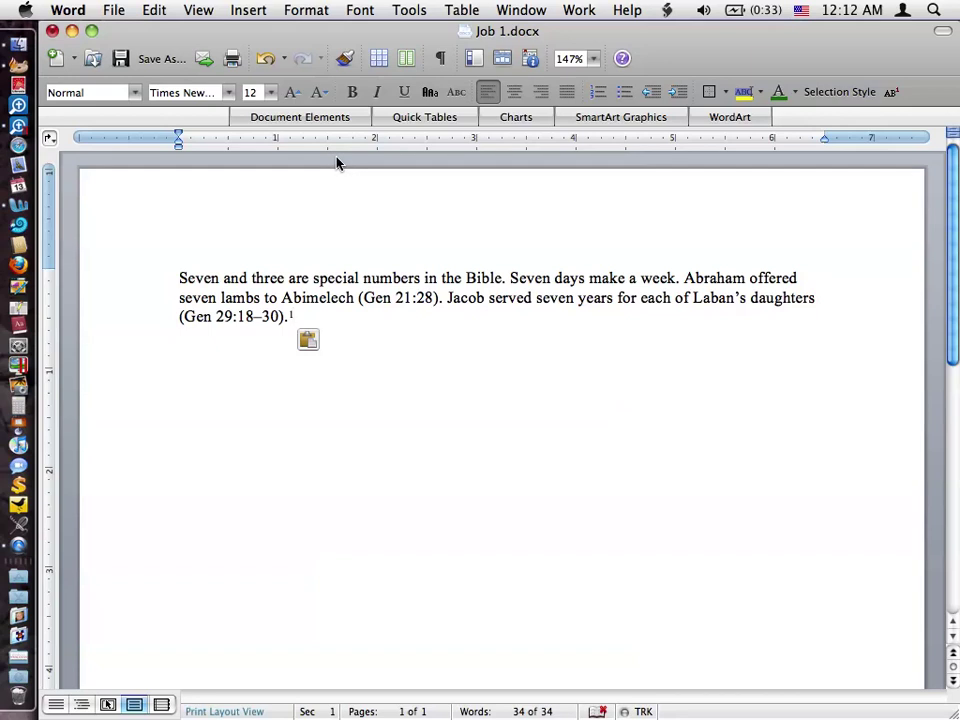
key(Return)
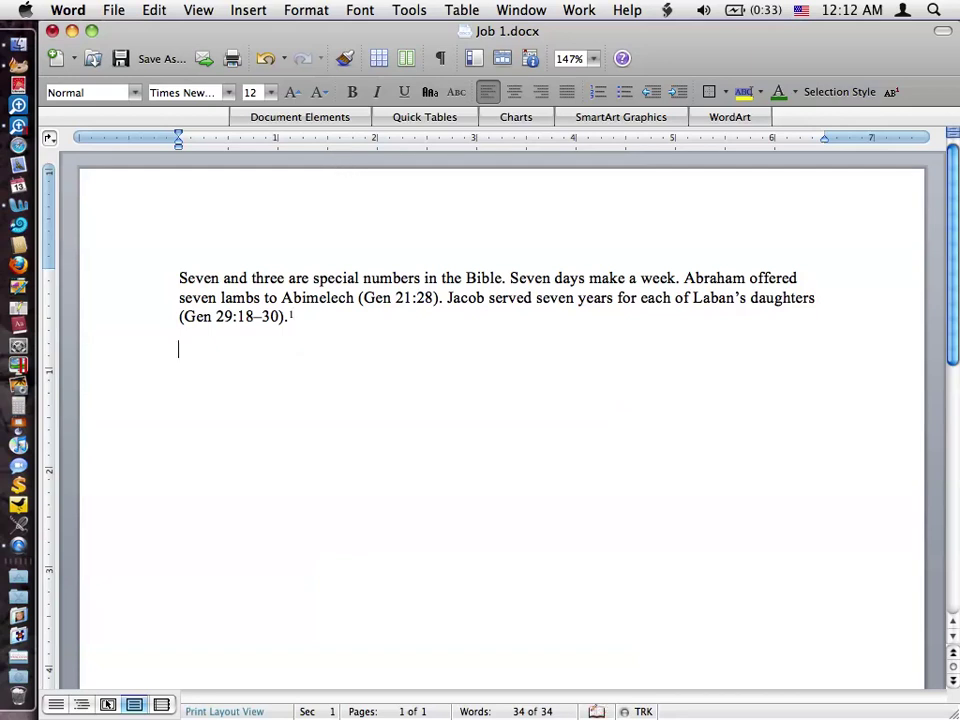
- Copy the Word Biblical Commentary passage on sons as blessing with its citation
key(super+Tab)
key(super+Tab)
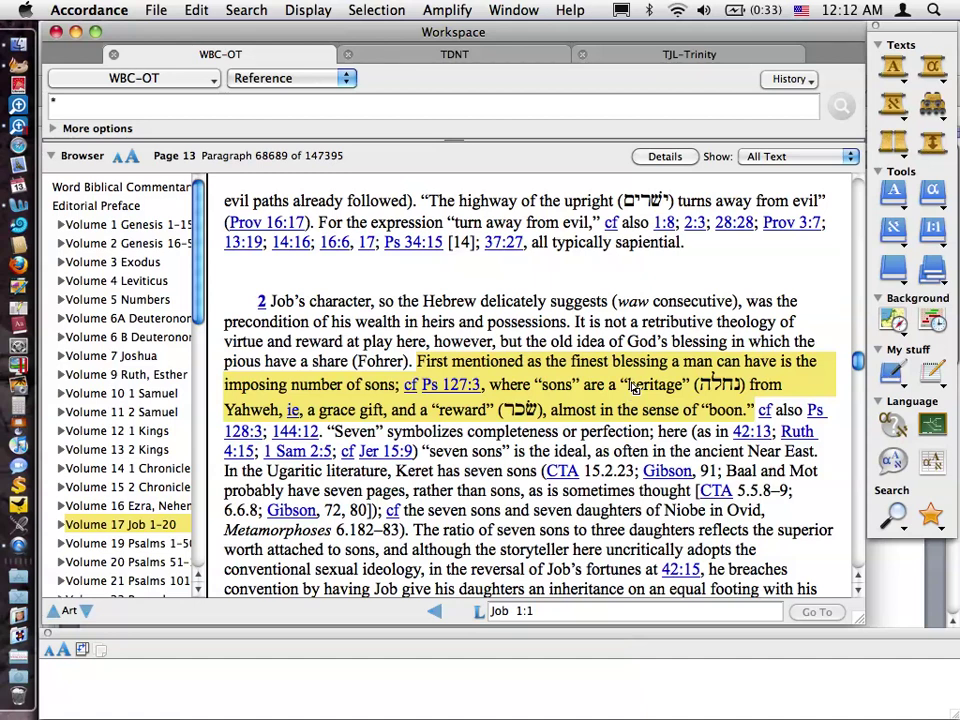
right_click(633, 388)
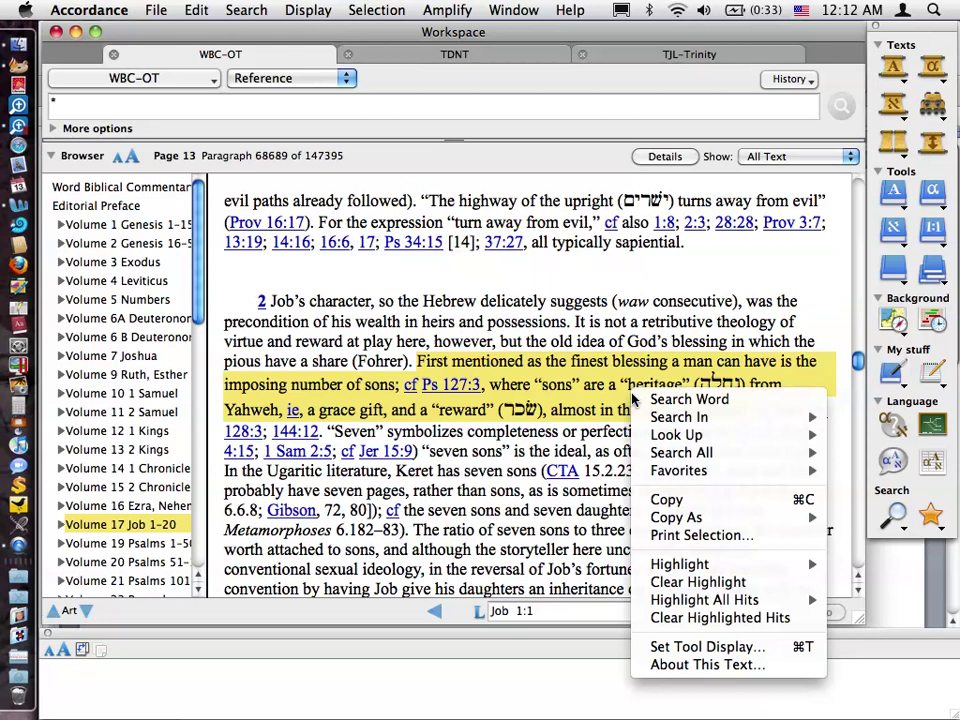
mouse_move(680, 517)
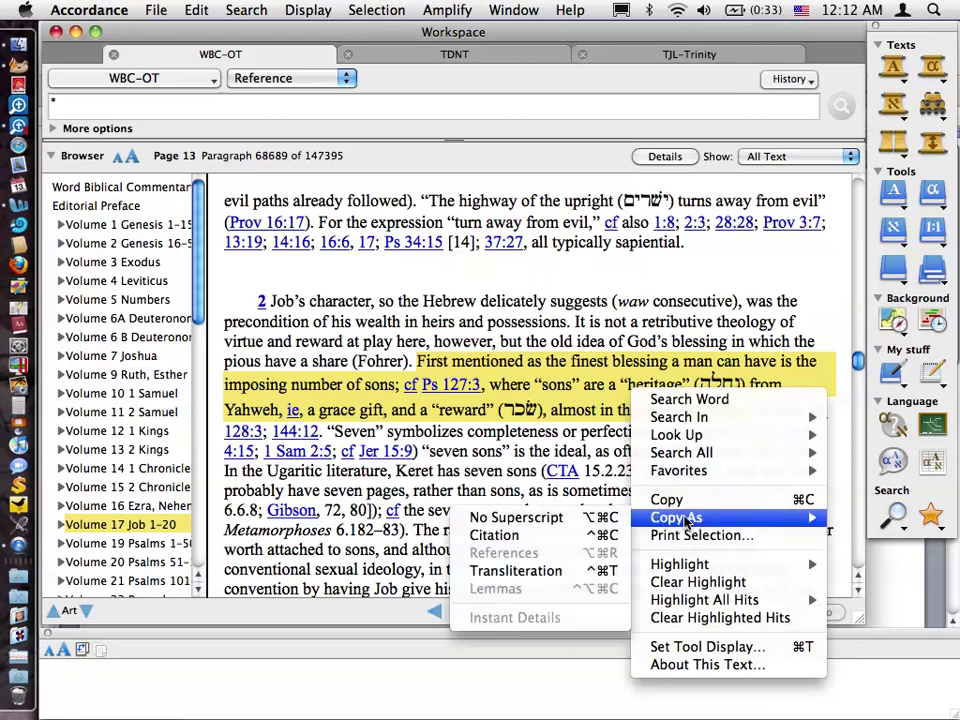
click(525, 537)
- Paste the sons-as-blessing passage as a new paragraph, adding footnote 2 citing Job 1–20
key(super+Tab)
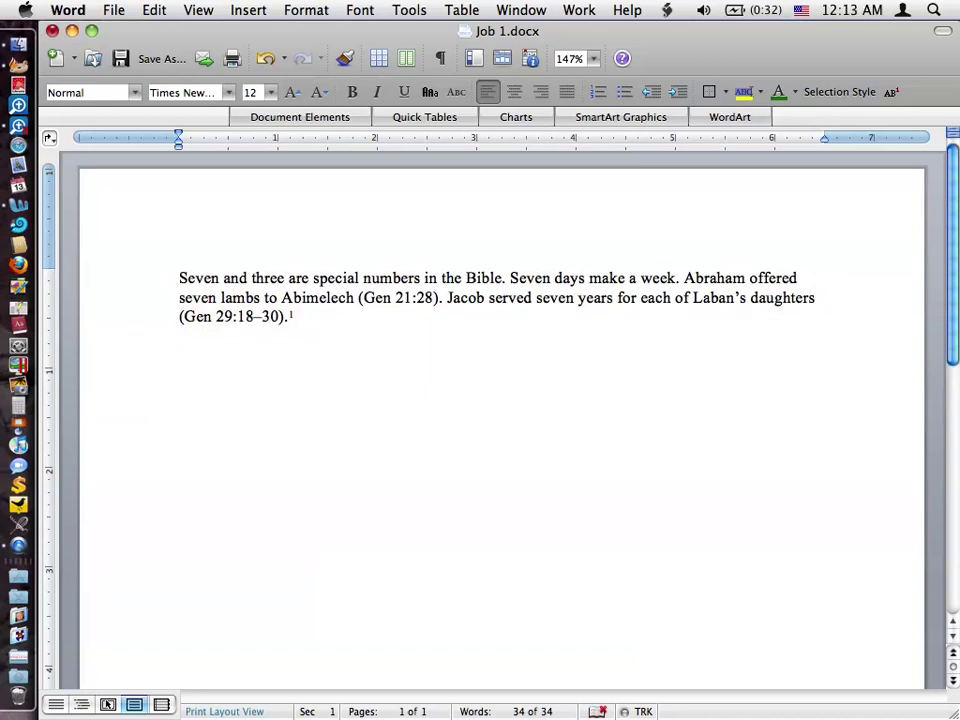
key(Return)
key(super+v)
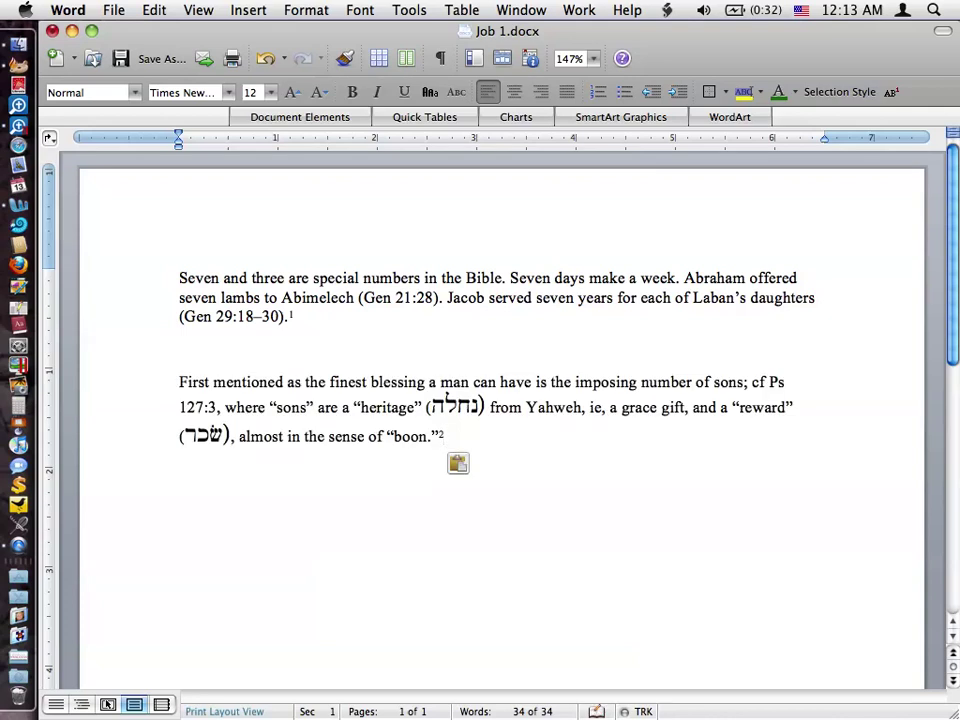
scroll(500, 400, down, 3)
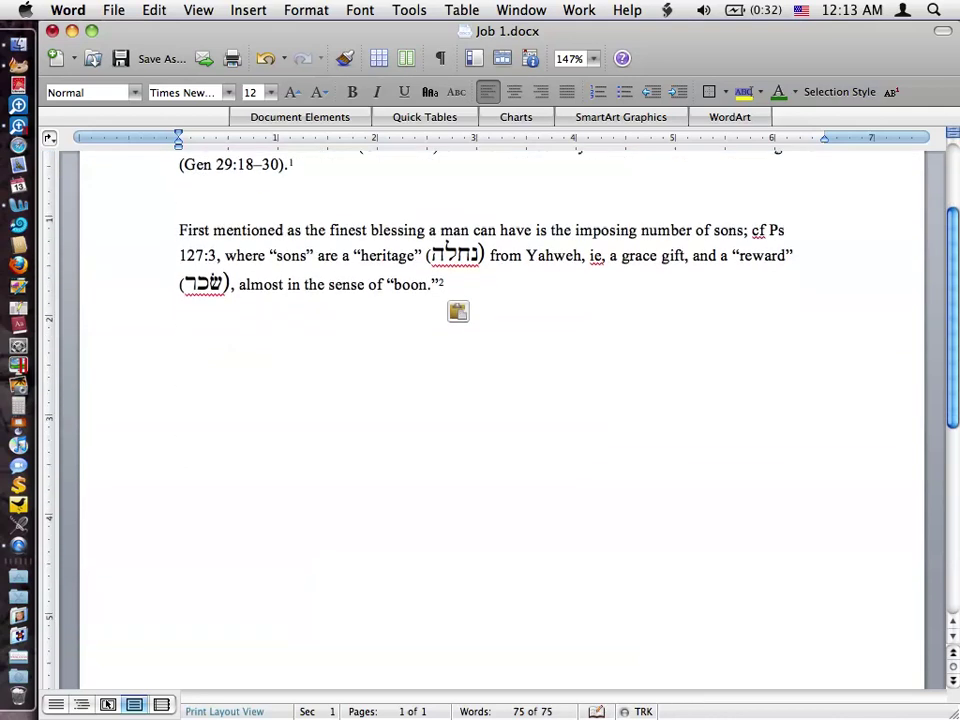
scroll(500, 400, down, 10)
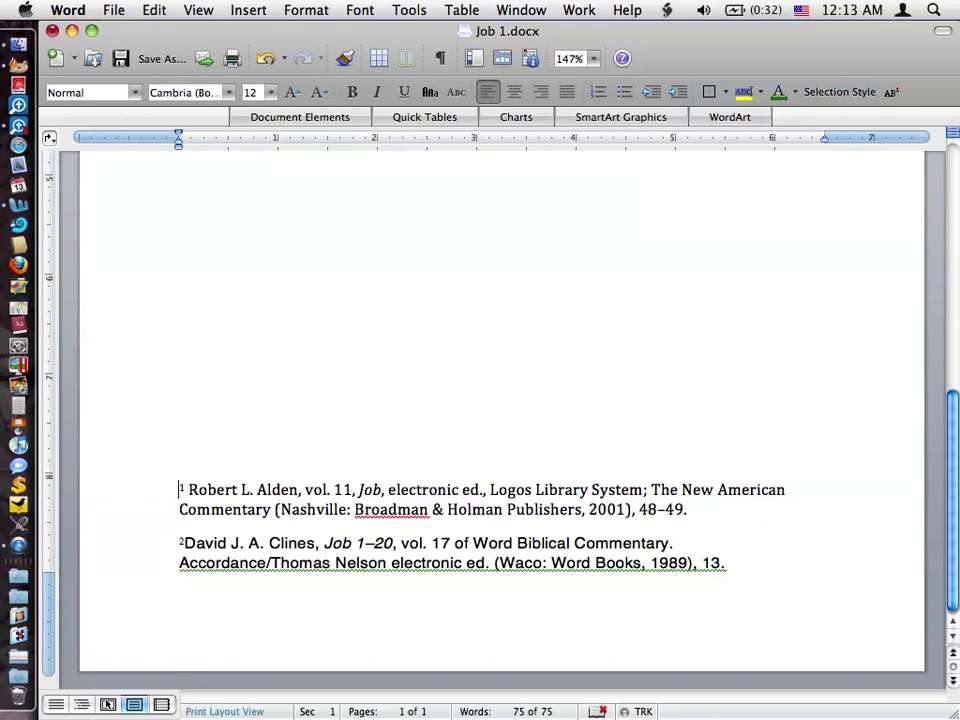
- Give footnotes 1 and 2 a first-line indent
text(Robert L. Alden, vol. 11, Job, electronic ed., Logos Library System; The New American Commentary (Nashville: Broadman & Holman Publishers, 2001), 48–49.)
key(Down)
key(Down)
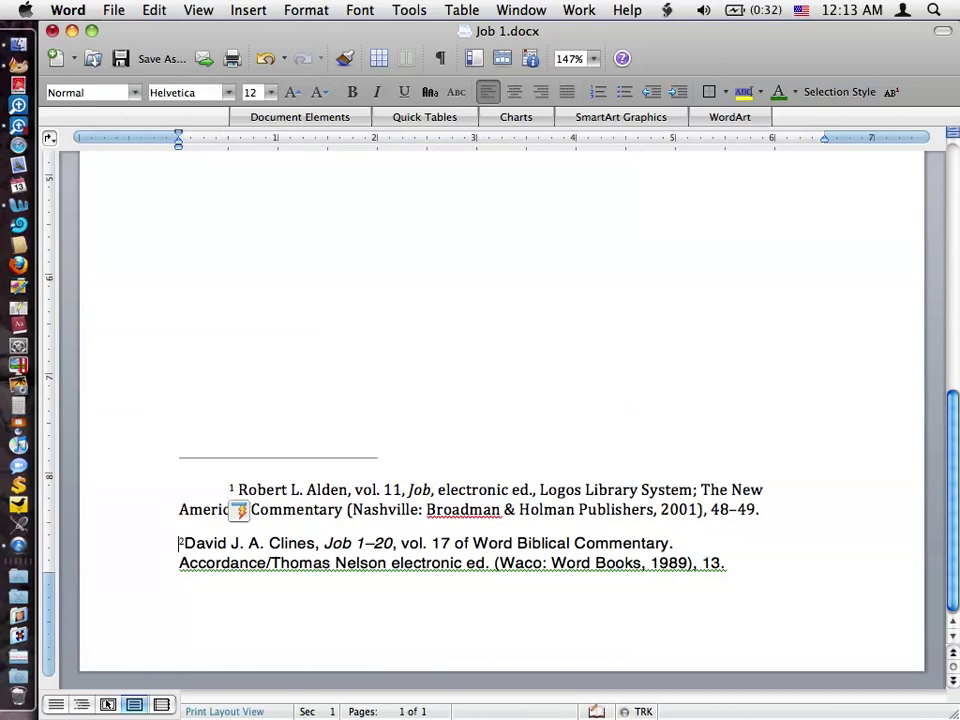
key(super+v)
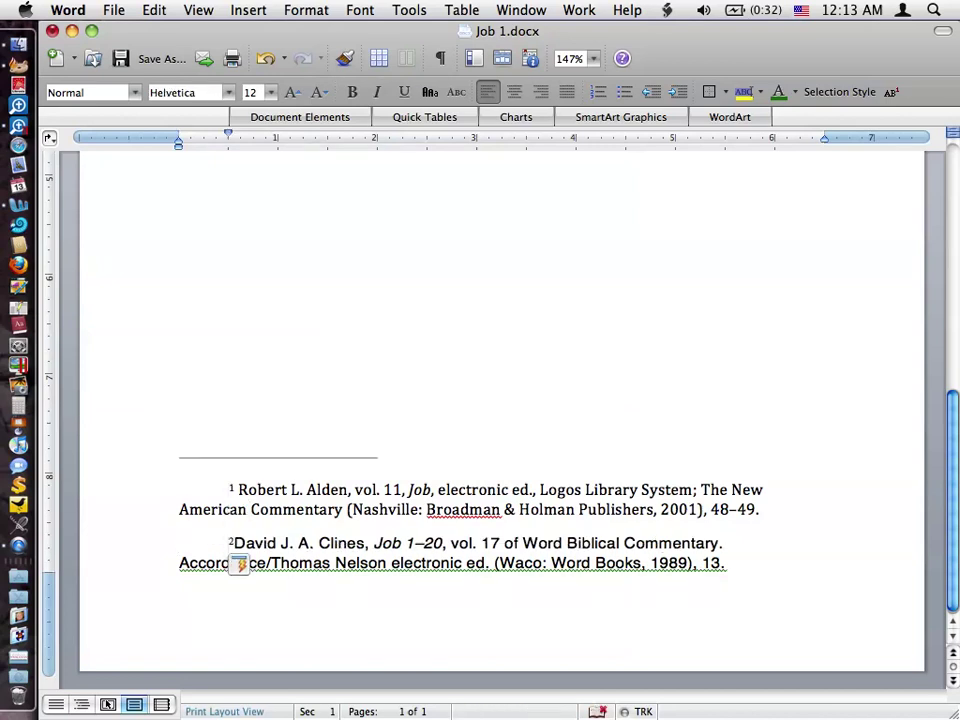
- Check the footnote style and select 'Accordance/Thomas Nelson electronic' in footnote 2
click(88, 92)
mouse_move(242, 566)
click(759, 509)
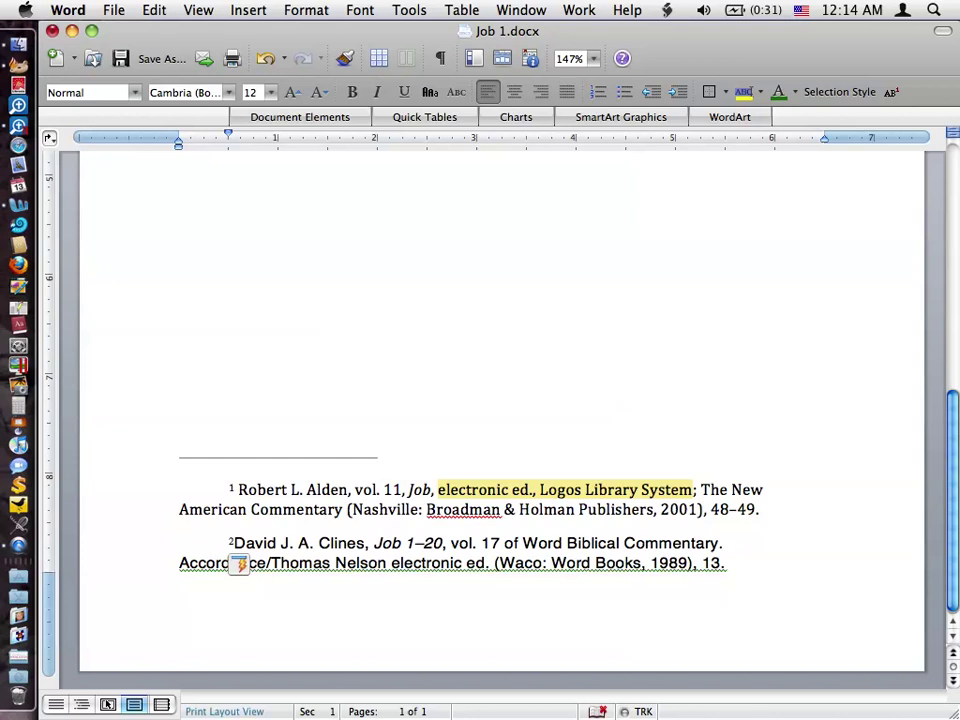
click(287, 543)
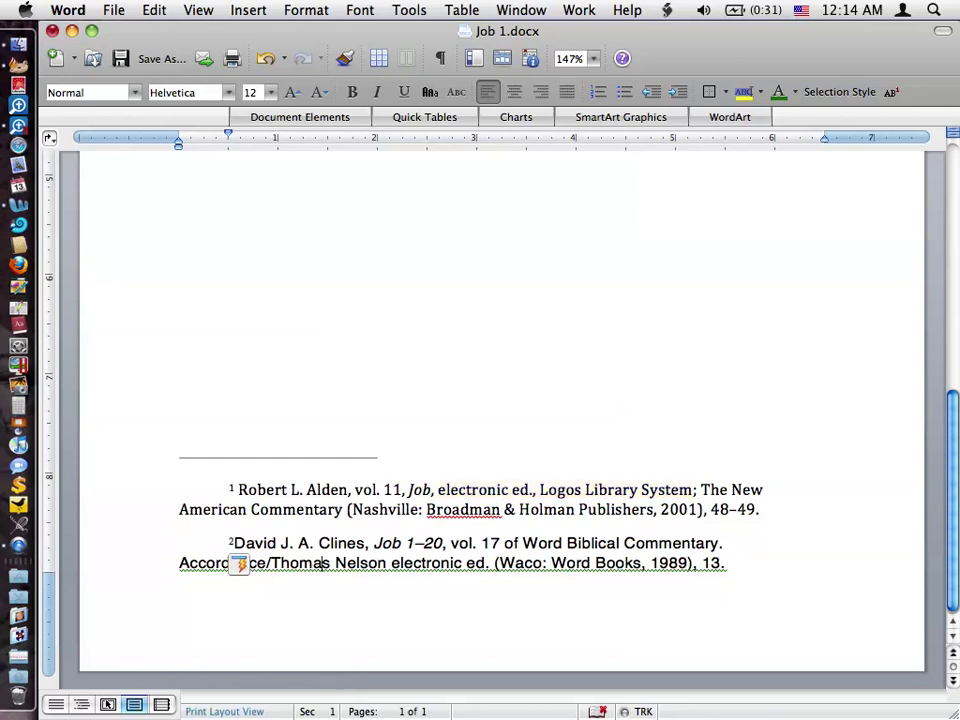
drag(180, 563, 465, 563)
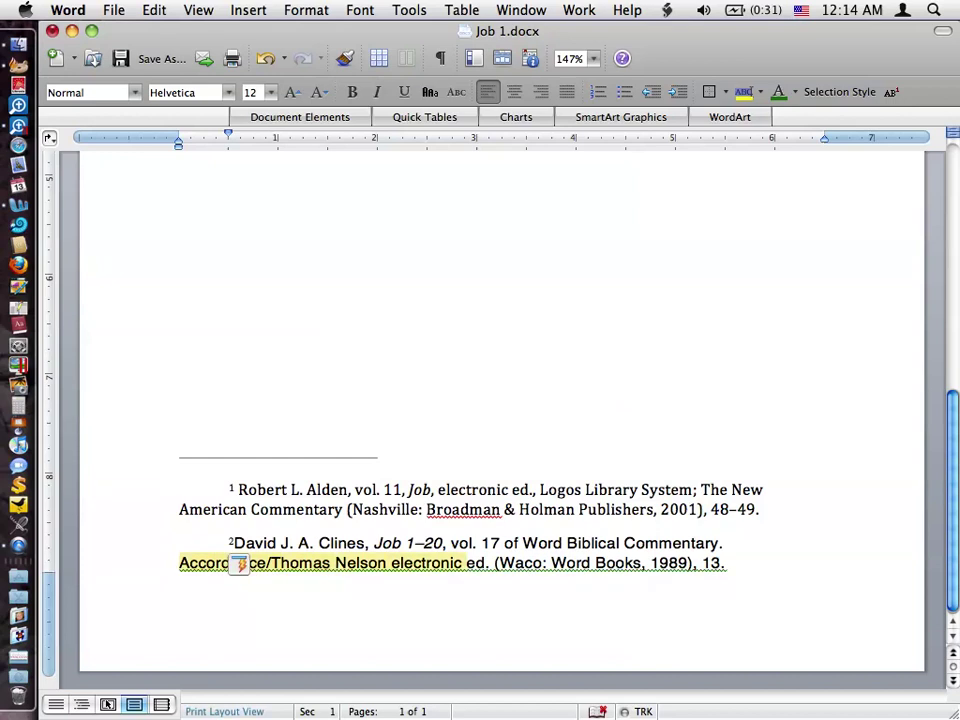
key(Right)
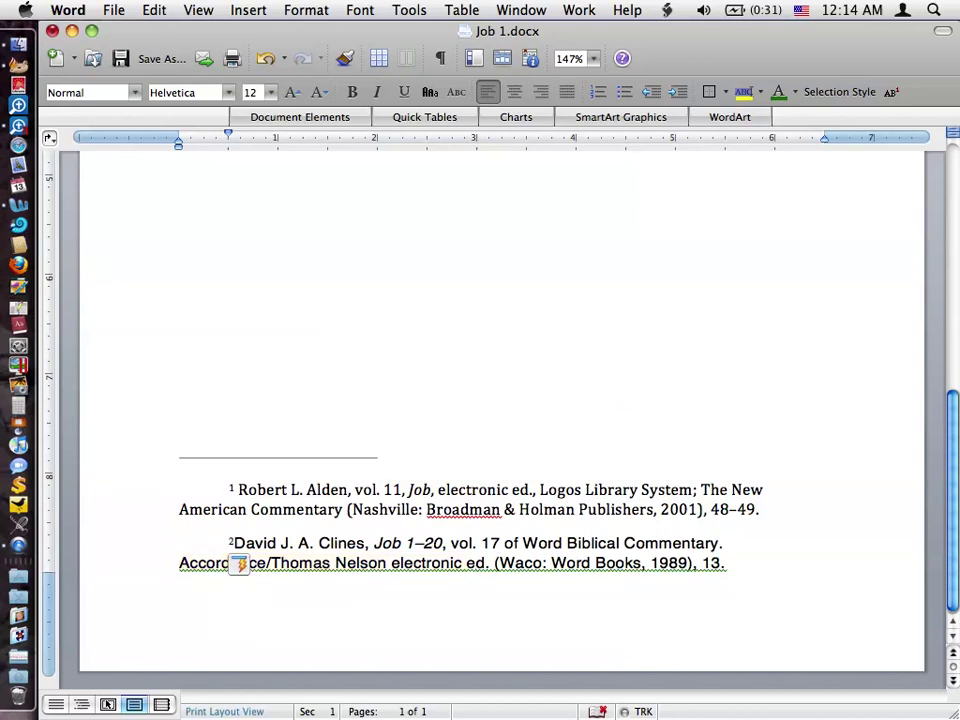
- Switch to Job 2.docx and compare the original footnotes with their corrected Turabian versions
click(531, 10)
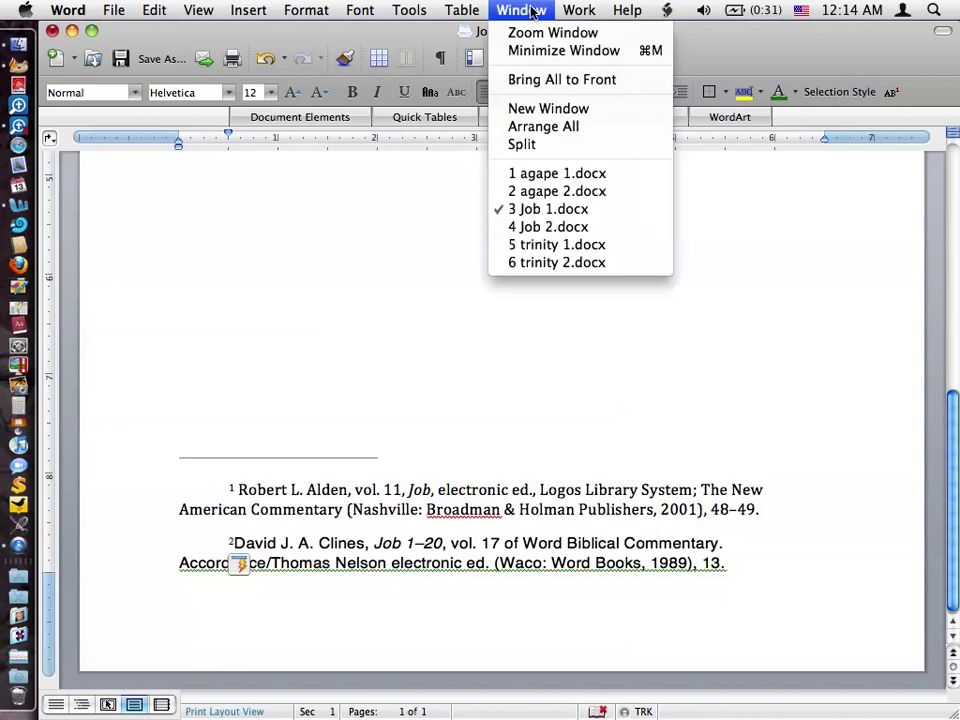
click(581, 228)
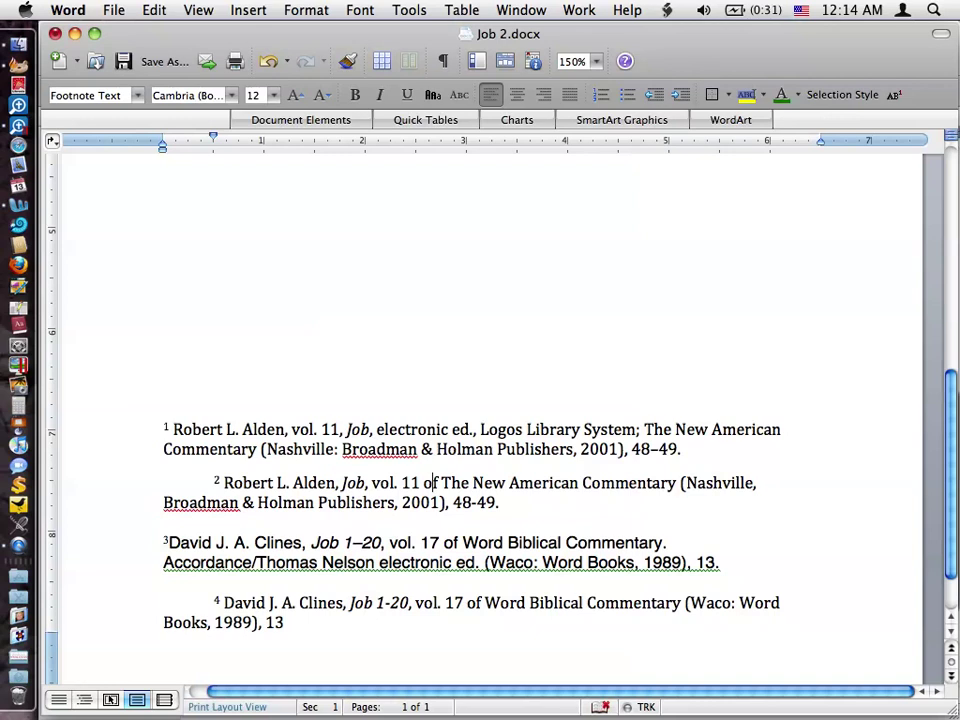
click(474, 562)
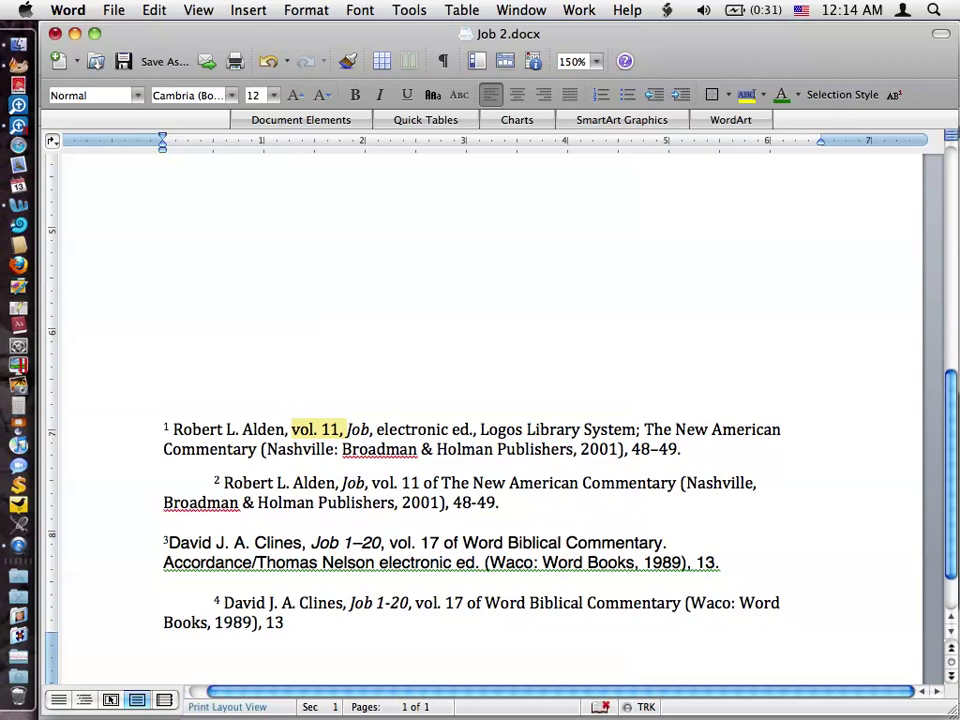
key(super+z)
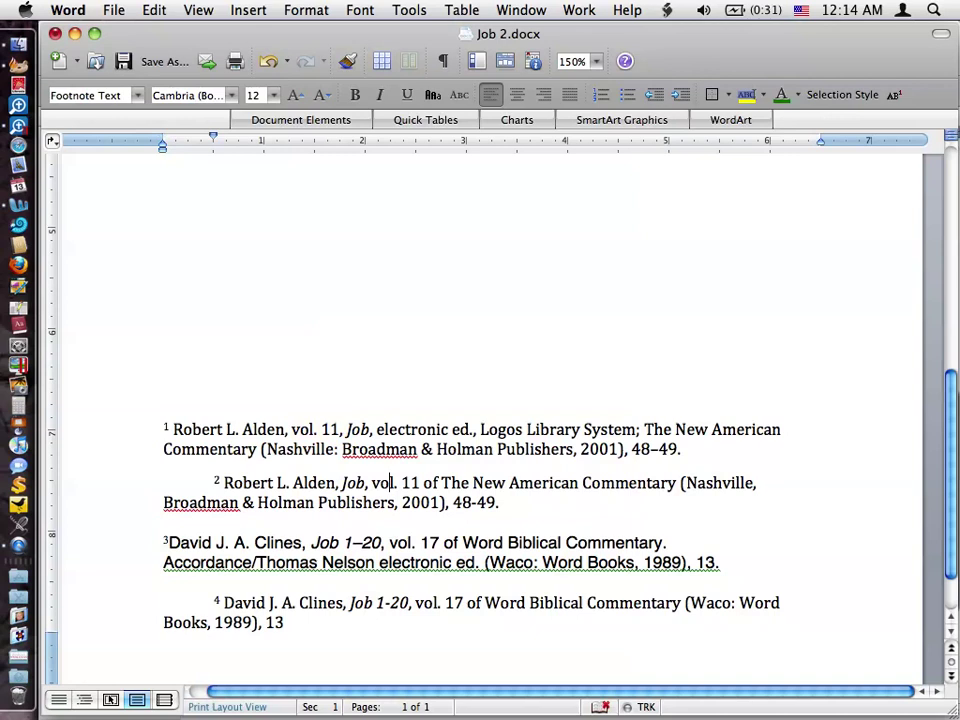
scroll(490, 420, down, 3)
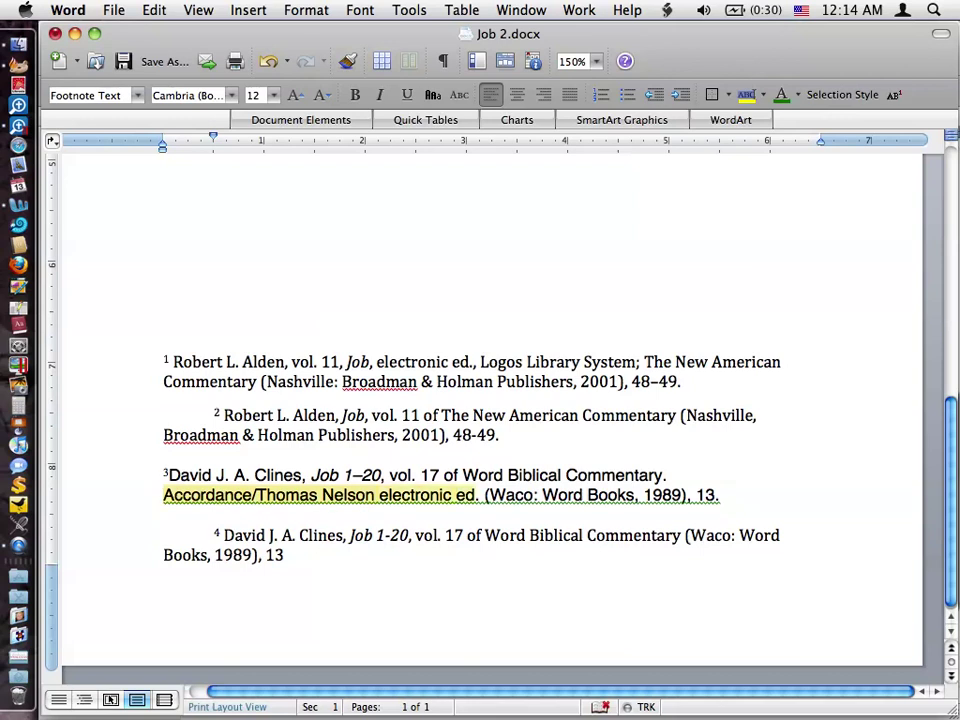
click(353, 378)
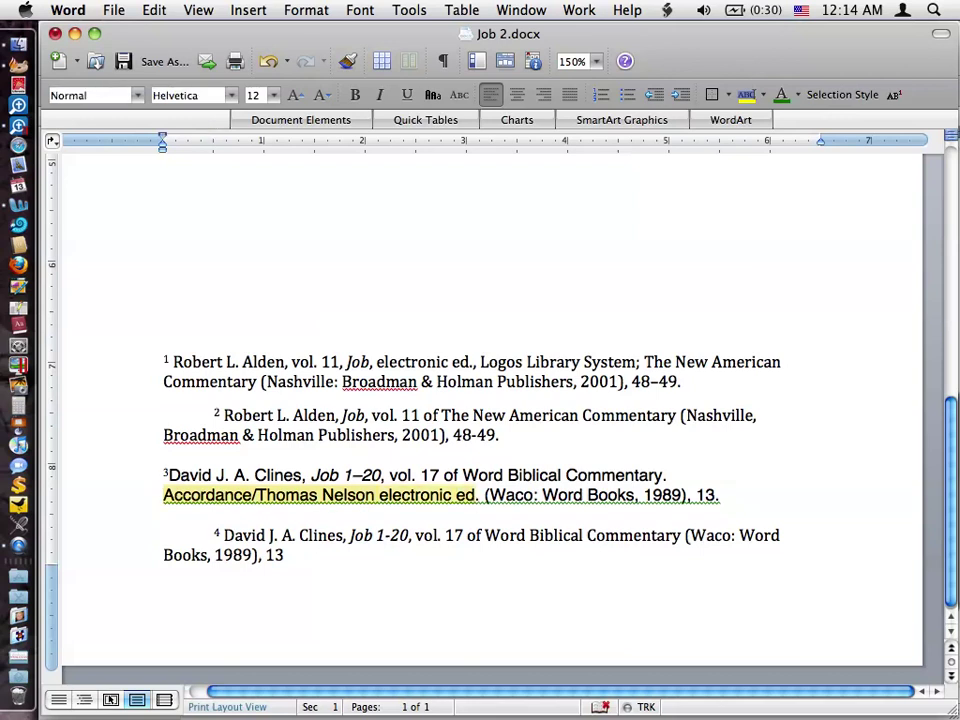
click(491, 535)
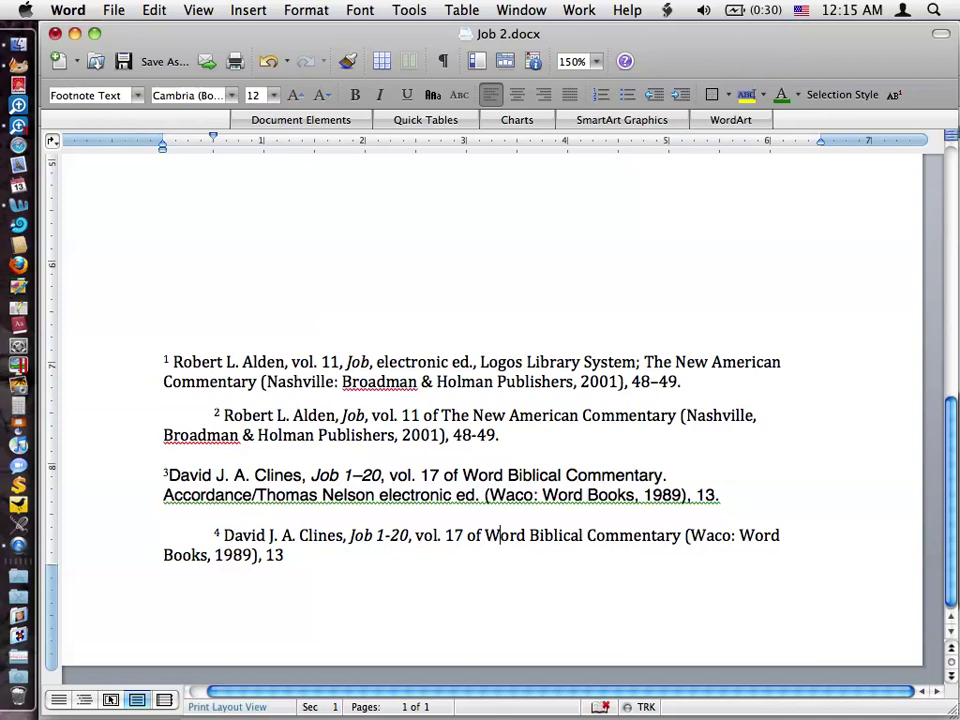
drag(485, 535, 259, 557)
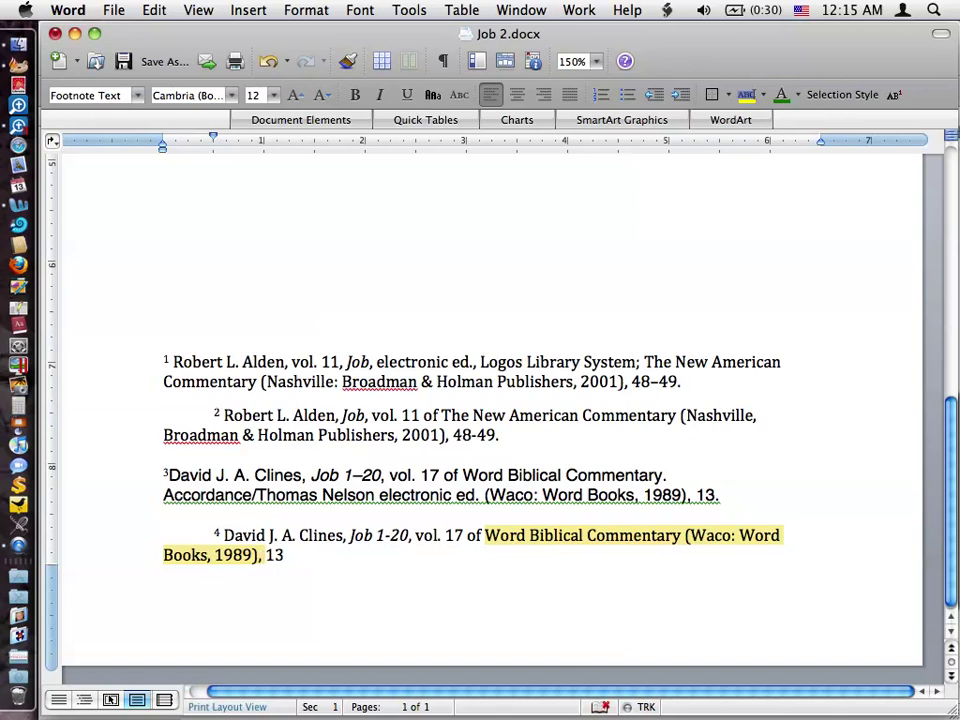
drag(164, 495, 460, 494)
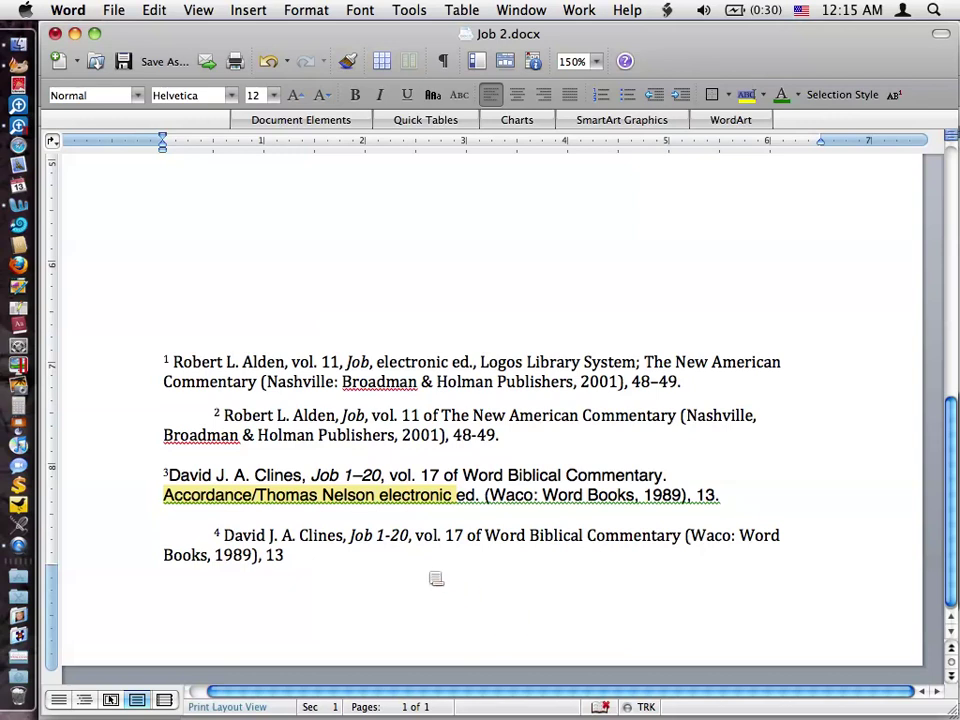
click(476, 535)
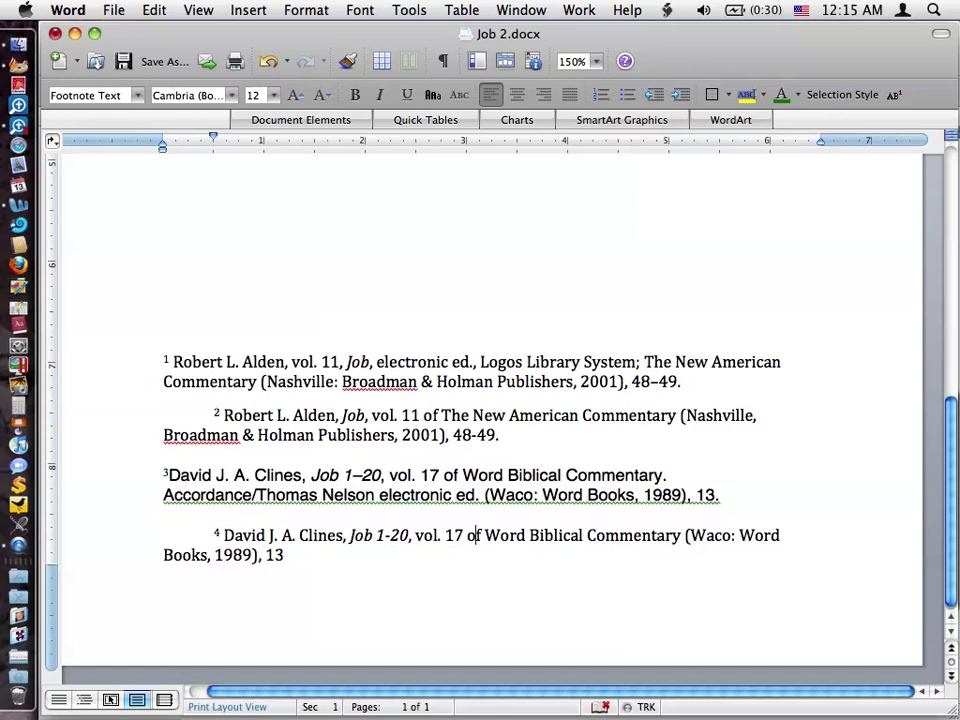
drag(255, 475, 170, 514)
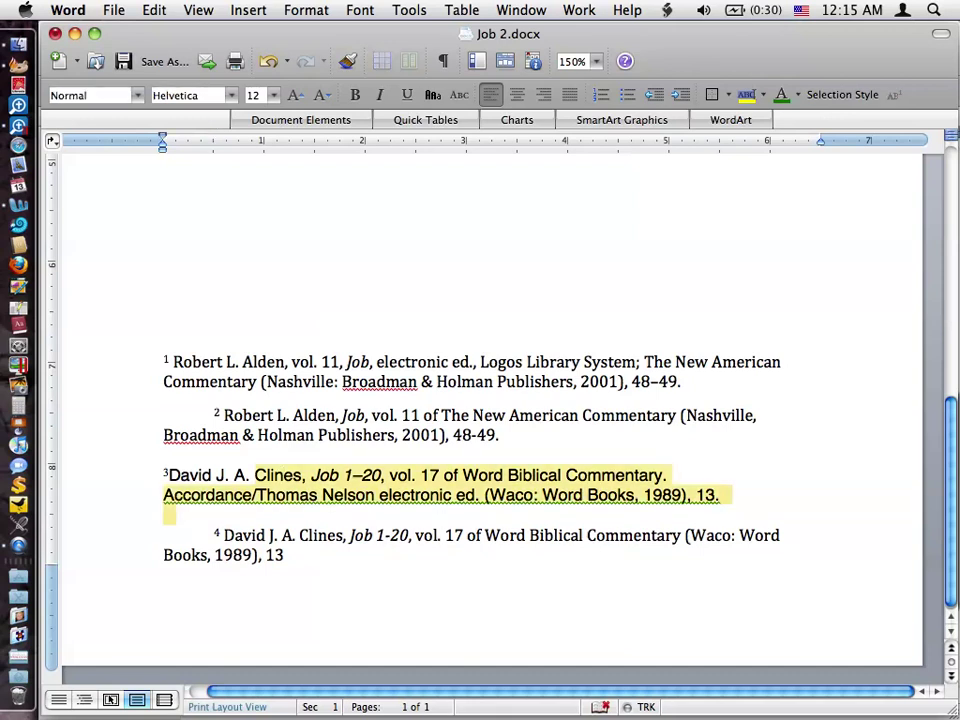
drag(321, 362, 420, 382)
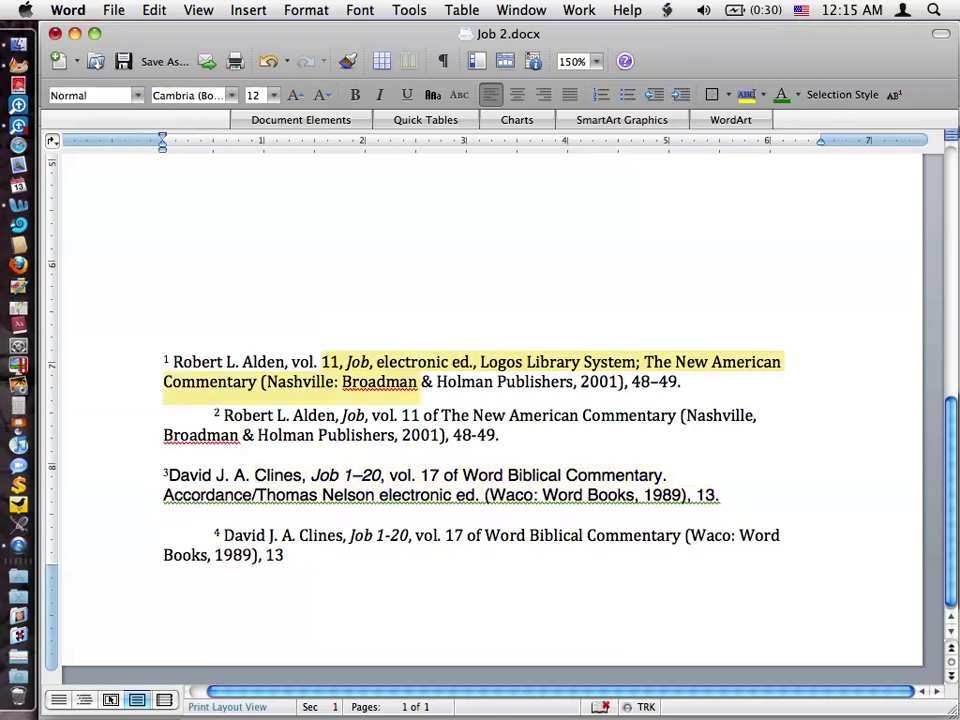